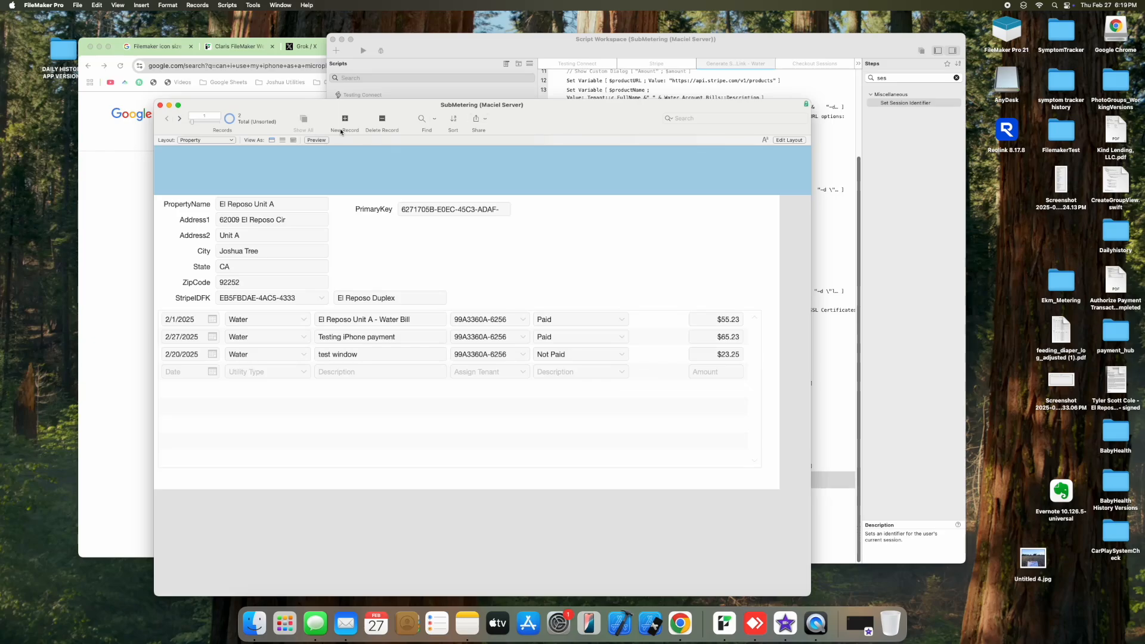
# Step: Reposition the SubMetering window and show the file's list of layouts
pyautogui.moveTo(288, 105); pyautogui.dragTo(295, 102)
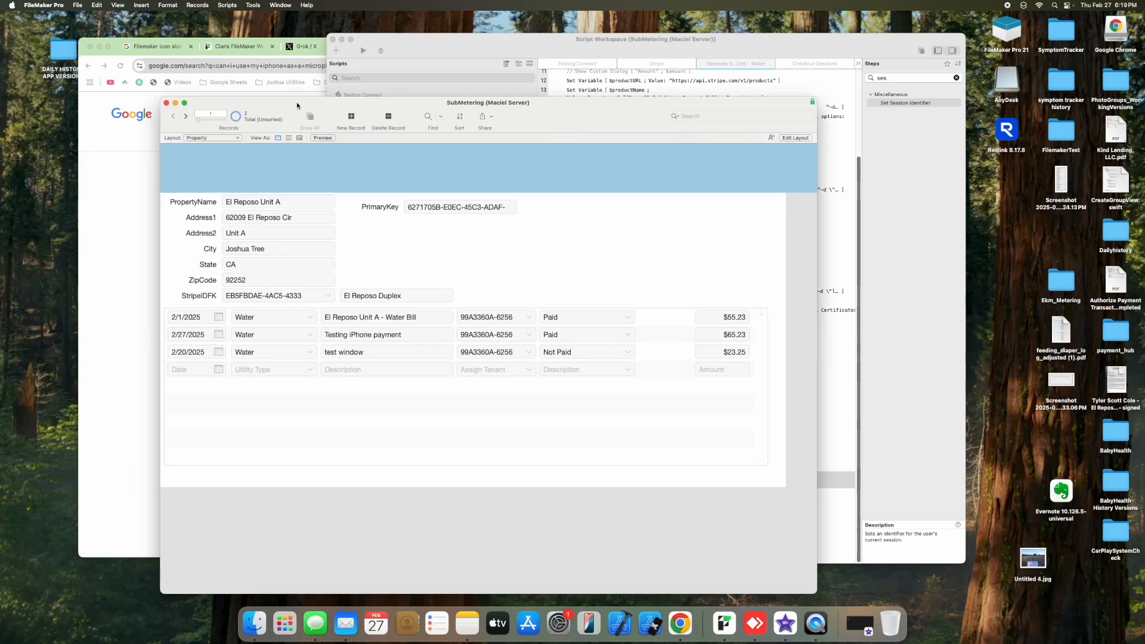
pyautogui.moveTo(257, 116); pyautogui.dragTo(254, 131)
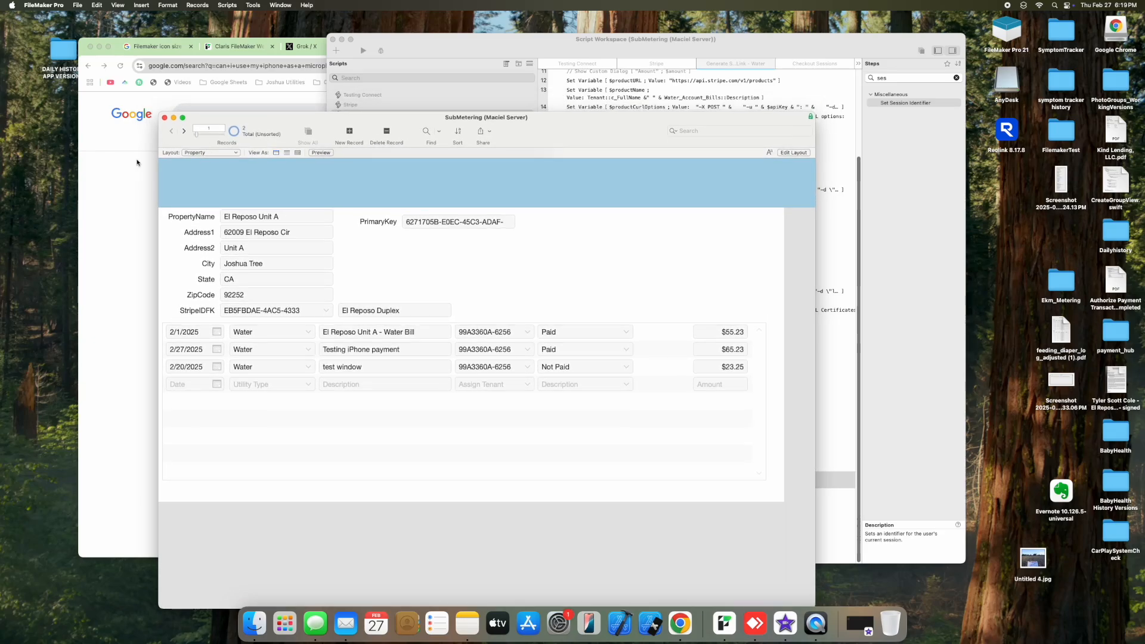
pyautogui.click(193, 154)
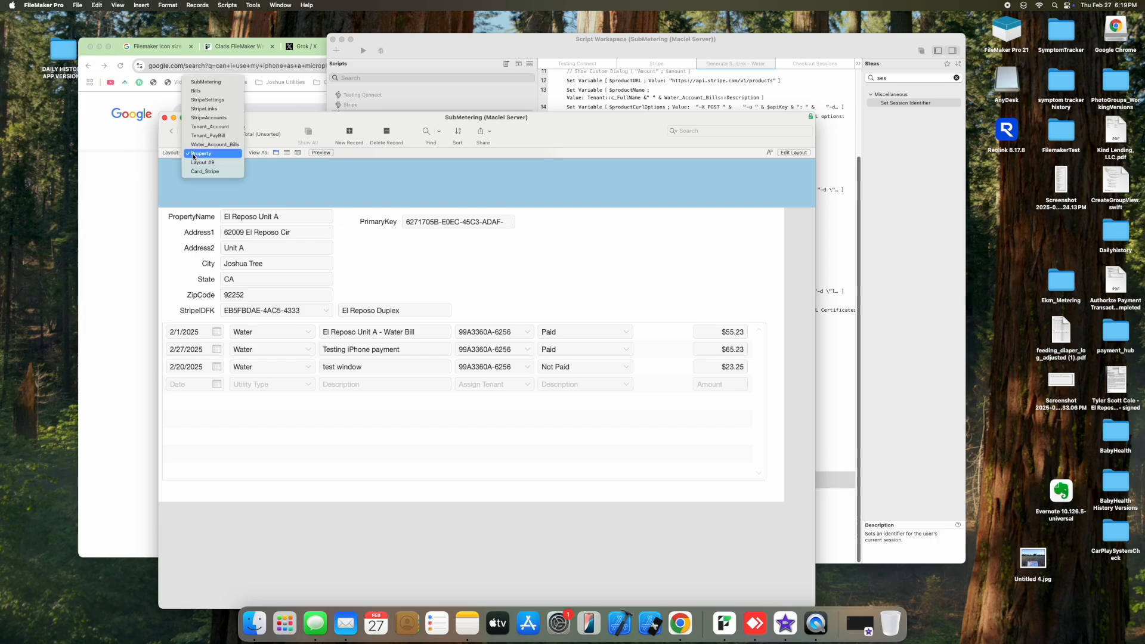
# Step: Switch to the Water_Account_Bills layout, then to the Tenant_Account customer portal layout
pyautogui.click(202, 144)
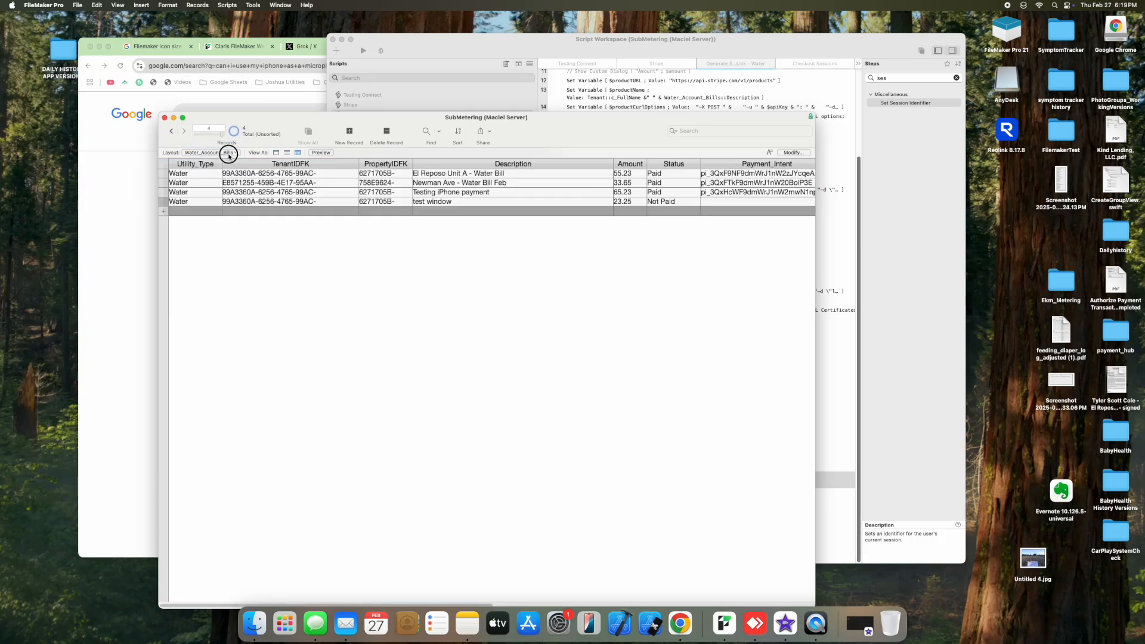
pyautogui.click(229, 154)
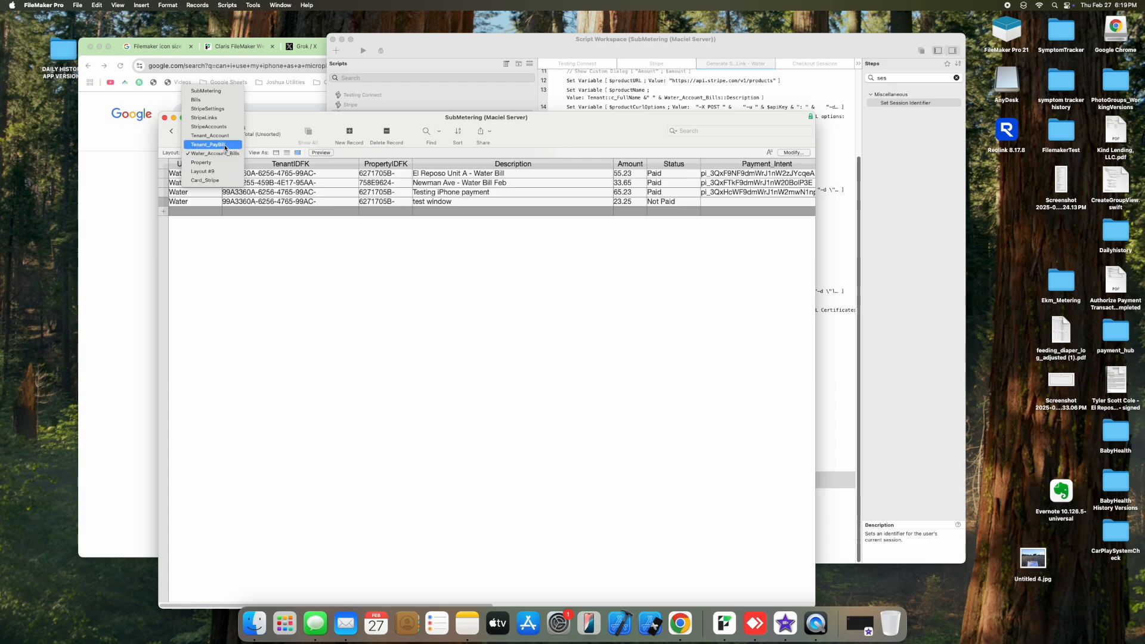
pyautogui.click(210, 135)
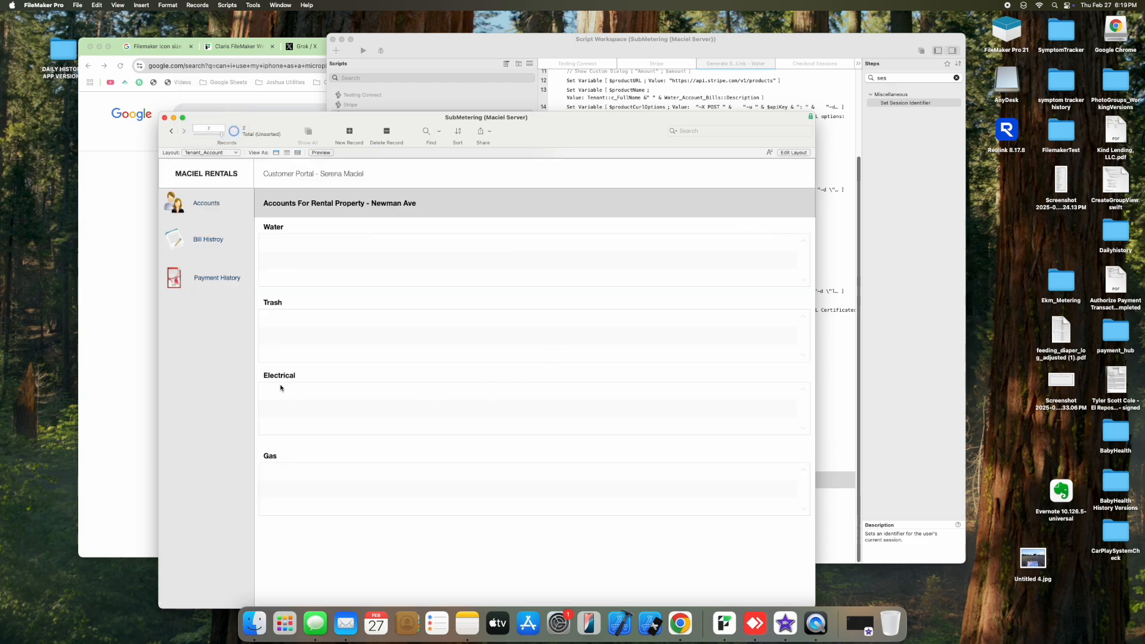
# Step: Move and widen the SubMetering window to frame the Tenant_Account portal
pyautogui.moveTo(502, 127); pyautogui.dragTo(454, 95)
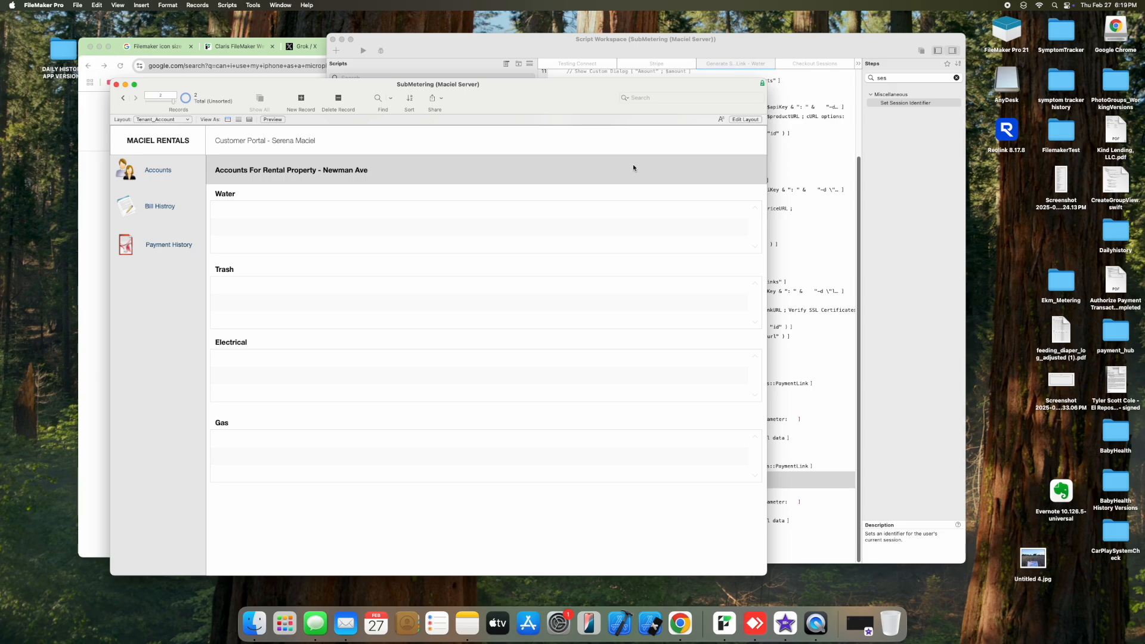
pyautogui.moveTo(765, 168); pyautogui.dragTo(802, 167)
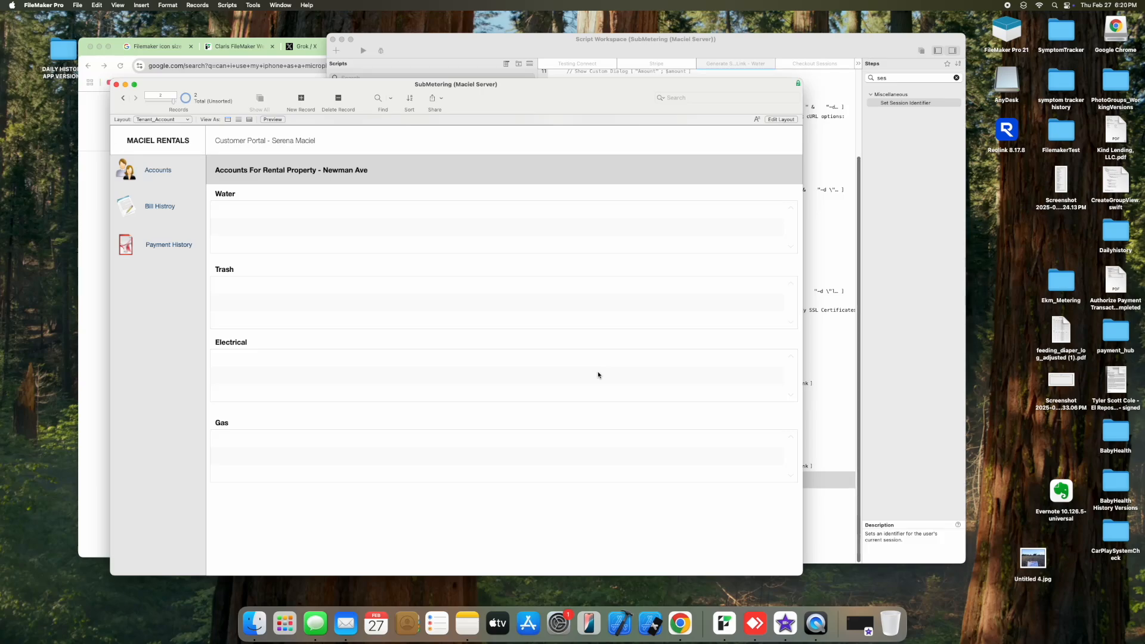
pyautogui.moveTo(484, 90); pyautogui.dragTo(458, 124)
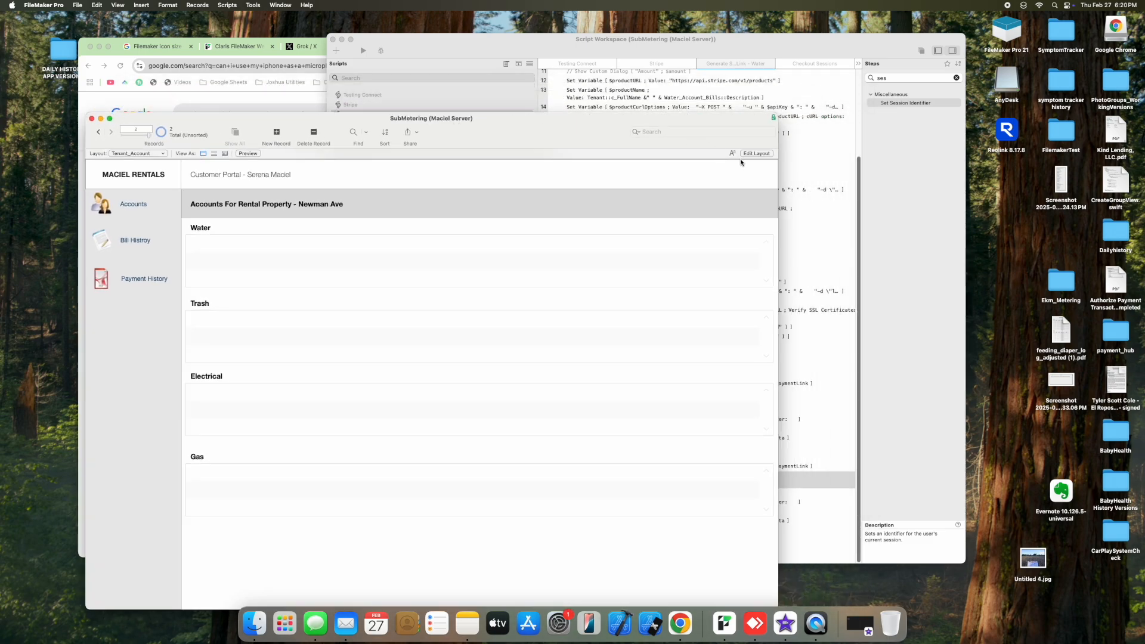
pyautogui.moveTo(545, 131); pyautogui.dragTo(550, 109)
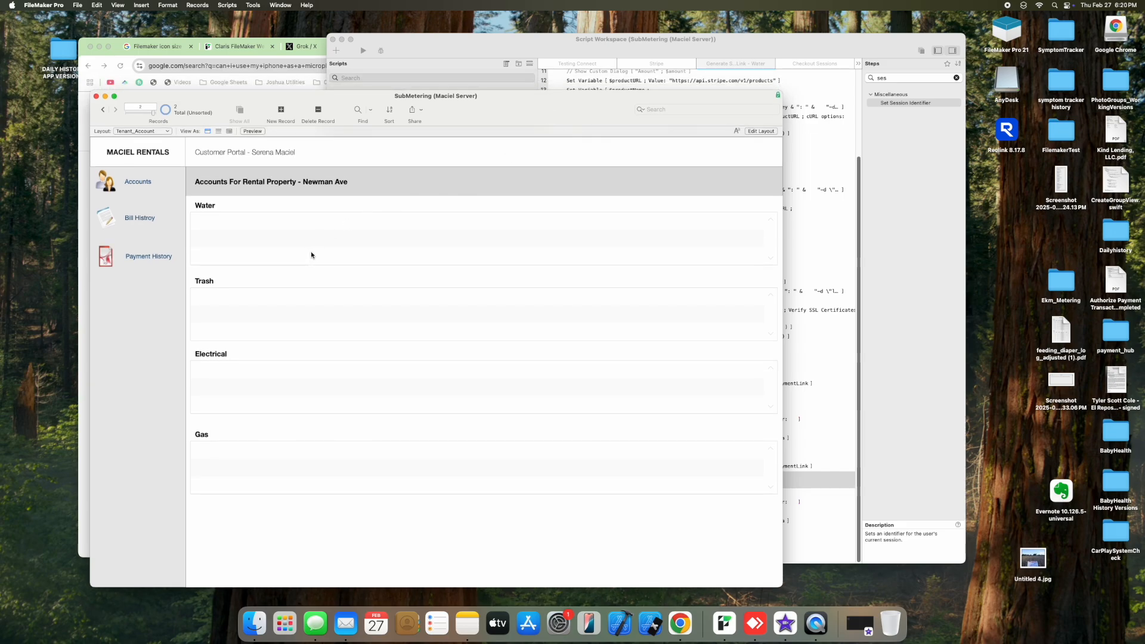
# Step: Open SubMetering in WebDirect, sign in with the tenant's account name, and dismiss Chrome's password prompt
pyautogui.click(239, 49)
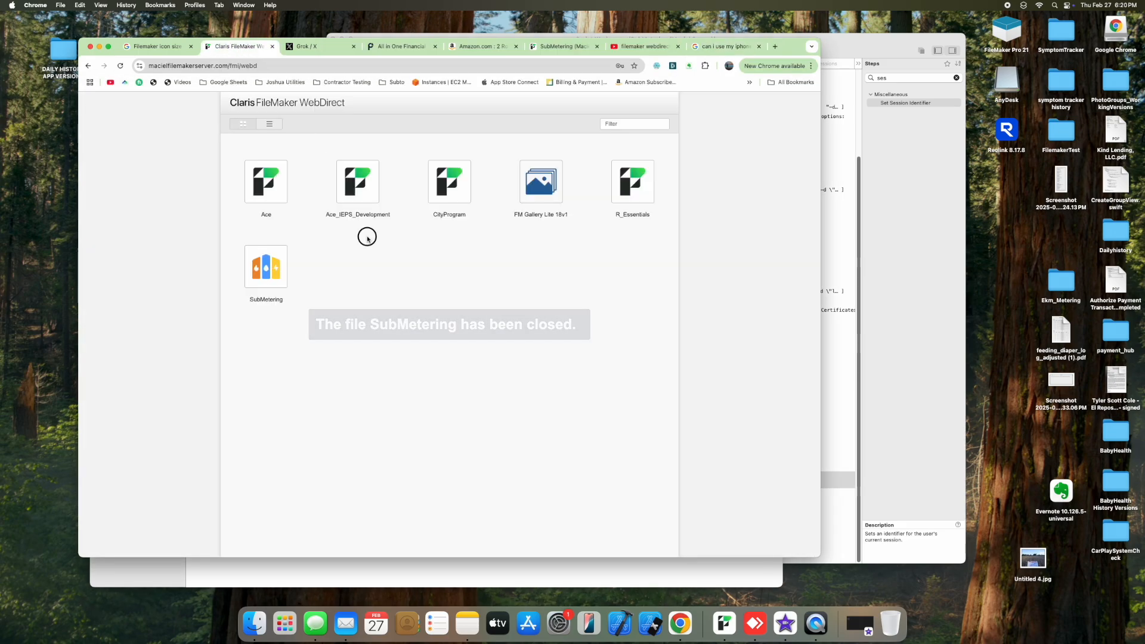
pyautogui.click(272, 269)
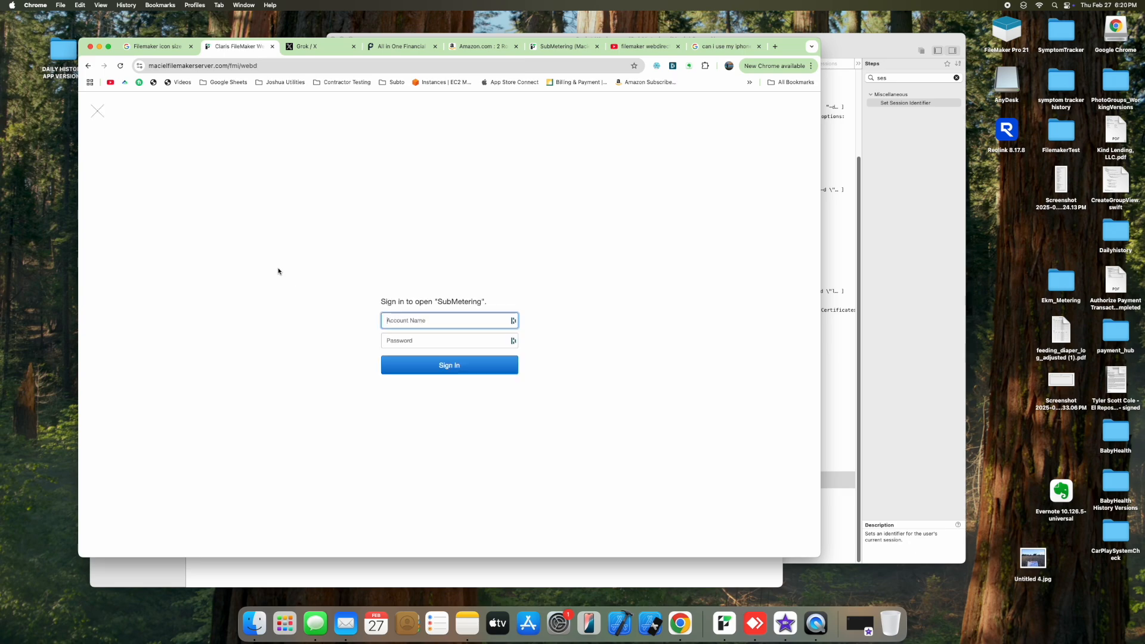
pyautogui.tripleClick(422, 320)
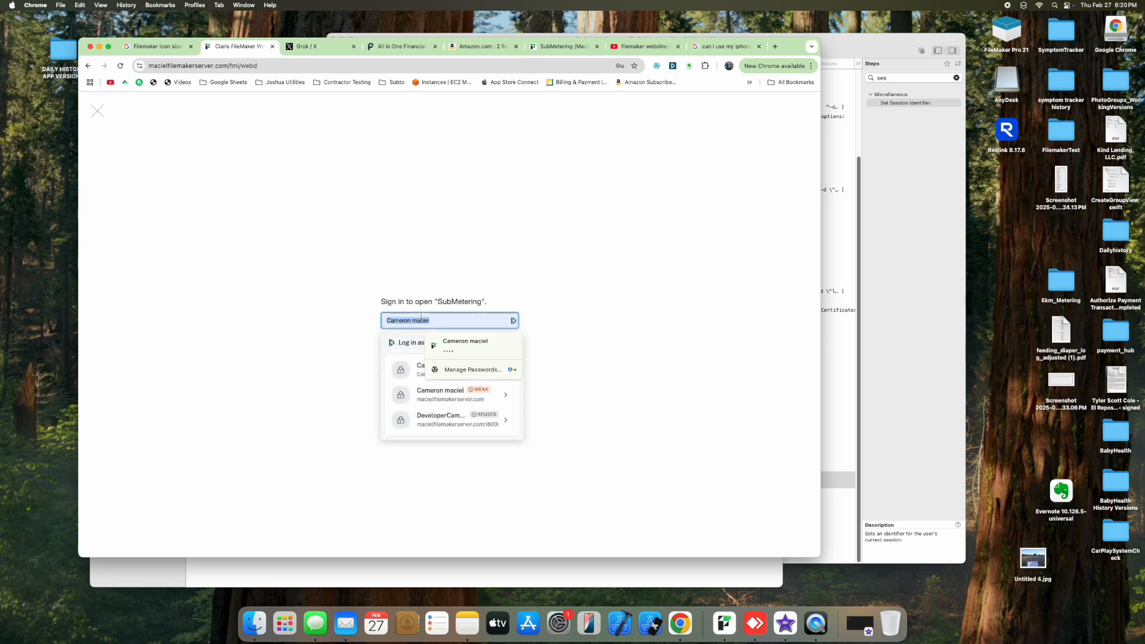
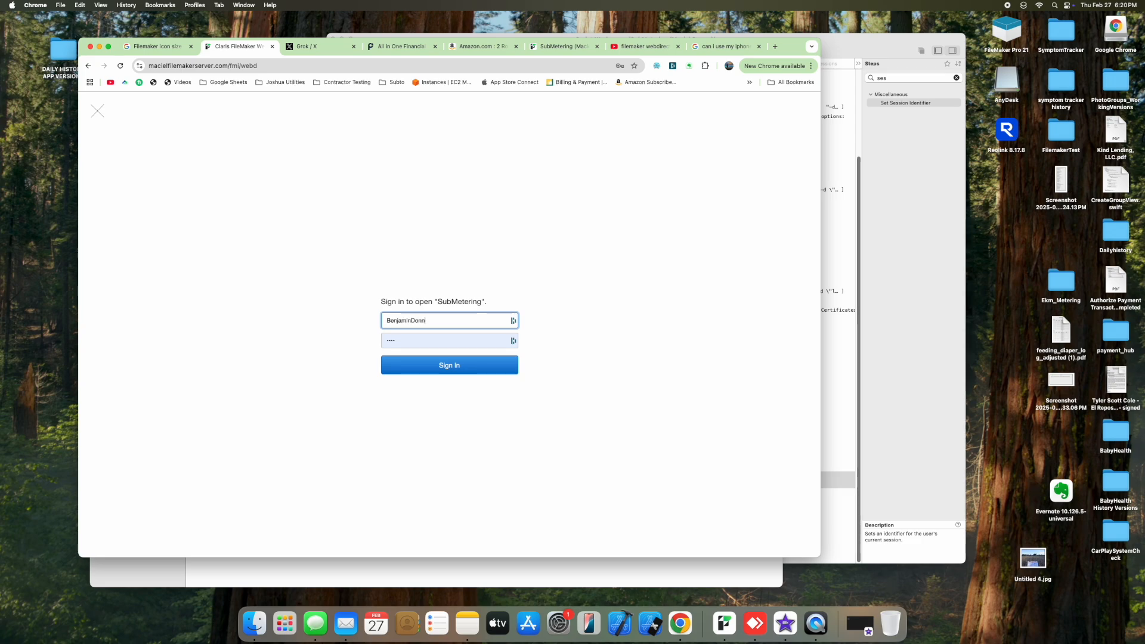
pyautogui.press('Return')
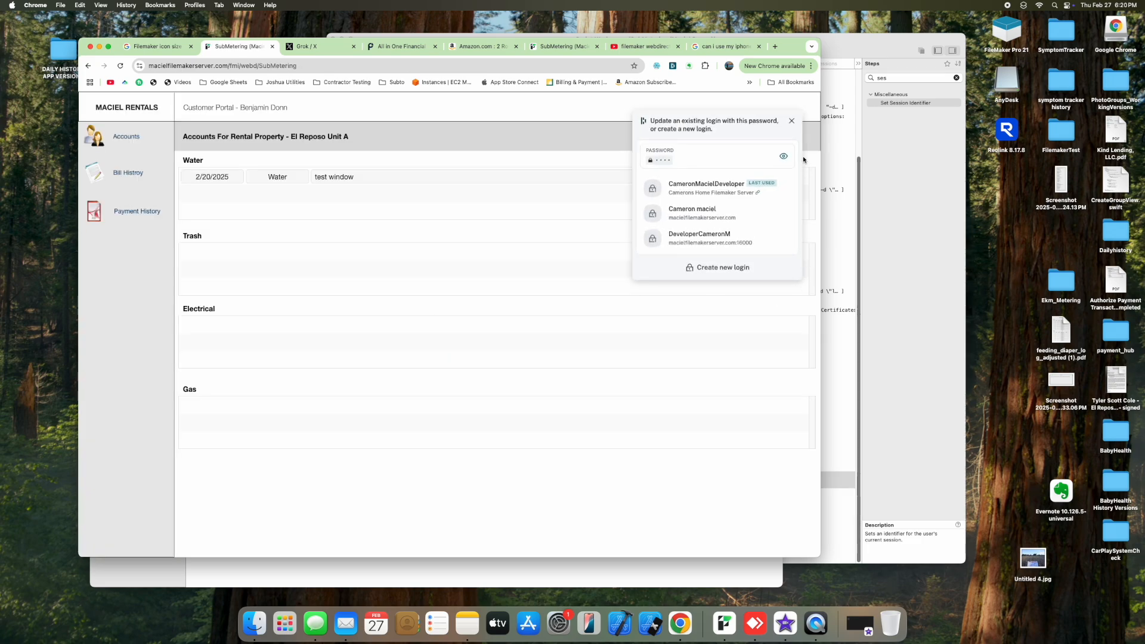
pyautogui.click(793, 121)
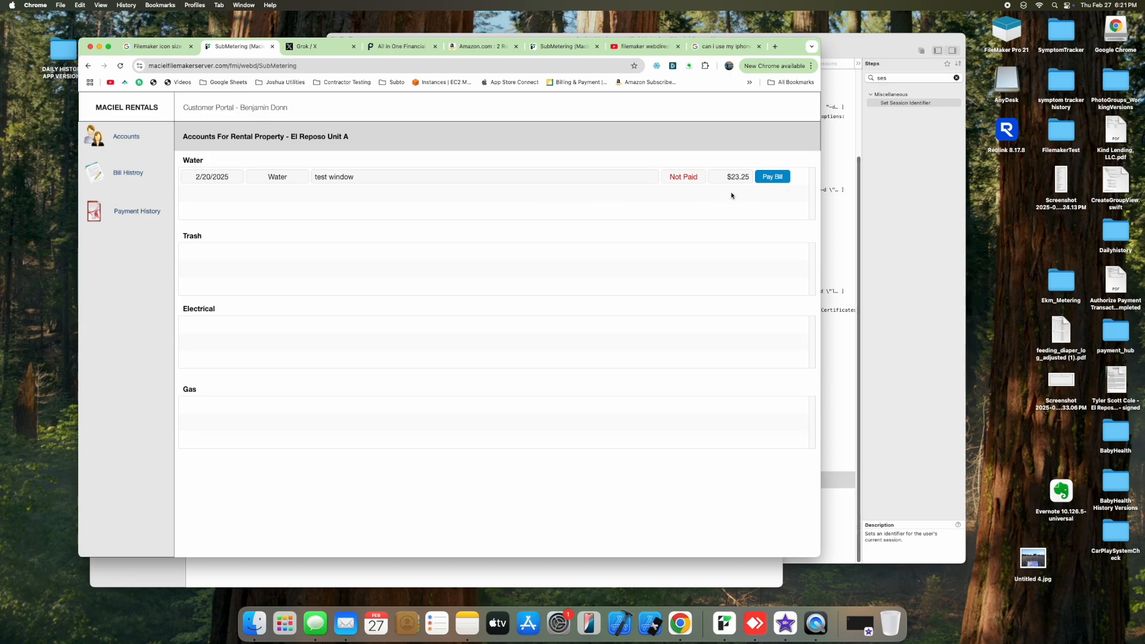
# Step: Review the unpaid Water bill's fees and proceed to the $24.22 Stripe checkout
pyautogui.click(777, 182)
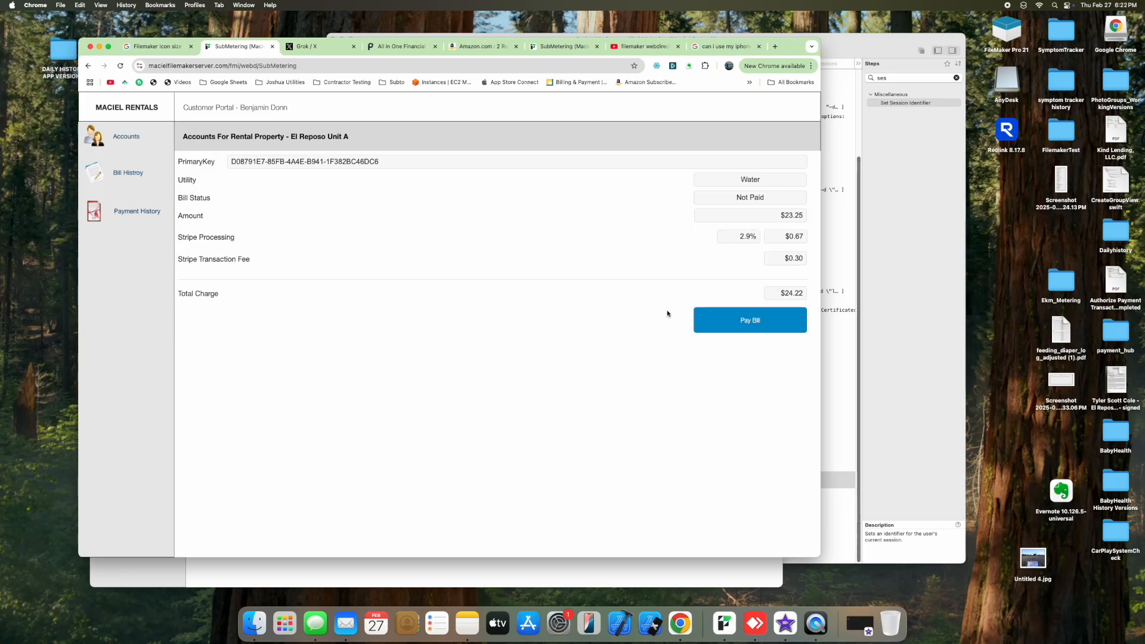
pyautogui.click(750, 331)
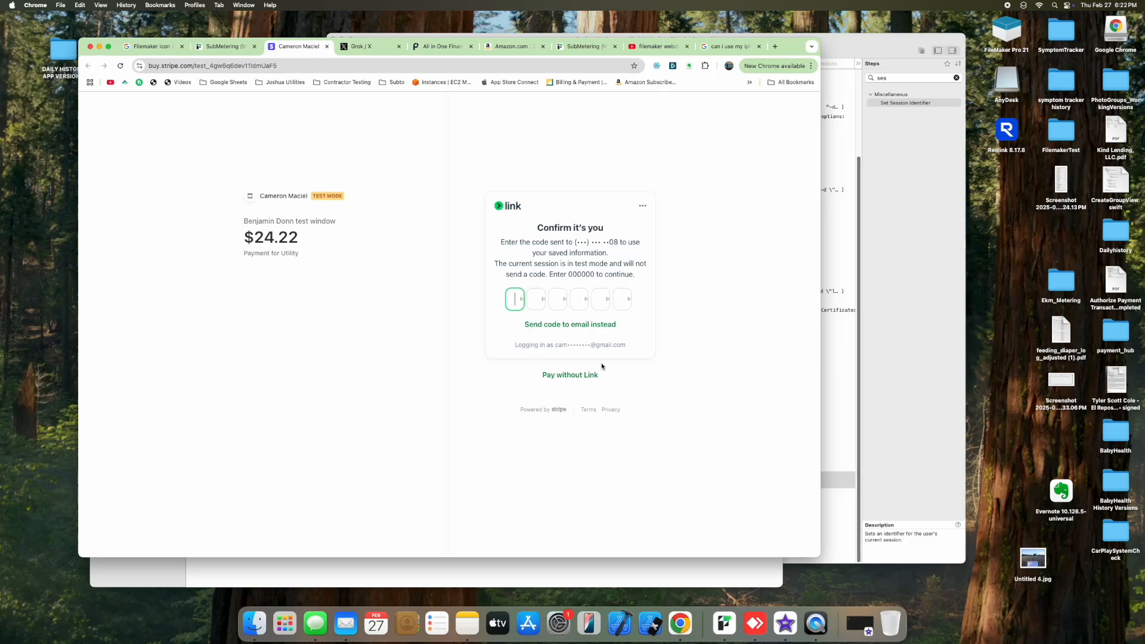
# Step: Skip Link, fill the contact e-mail from a saved entry, and choose card payment
pyautogui.click(596, 375)
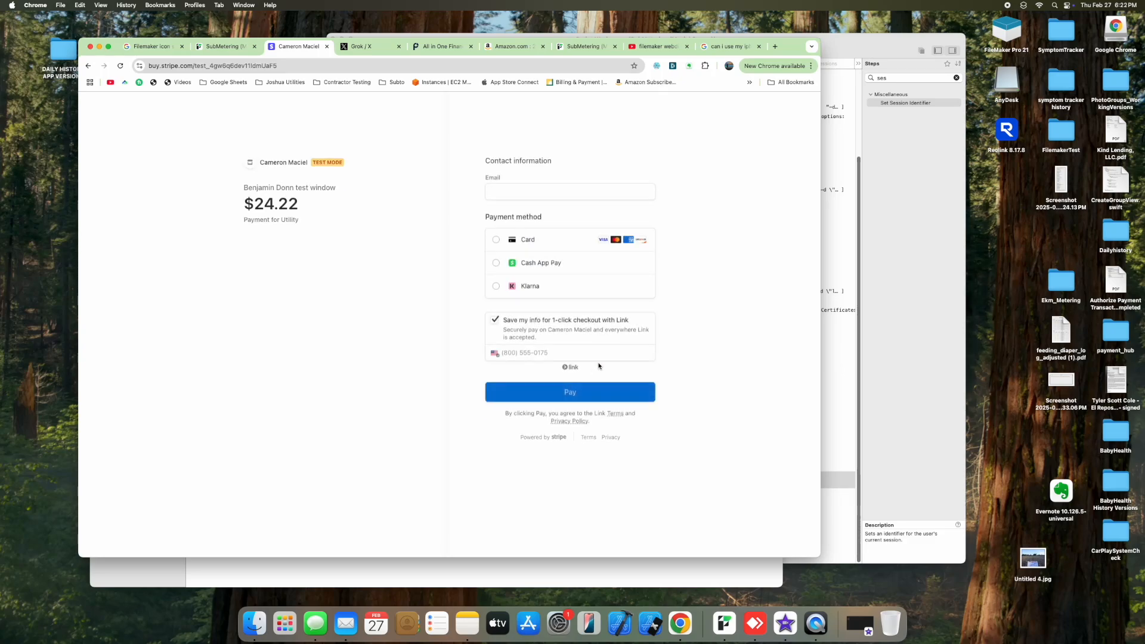
pyautogui.click(518, 206)
pyautogui.click(536, 250)
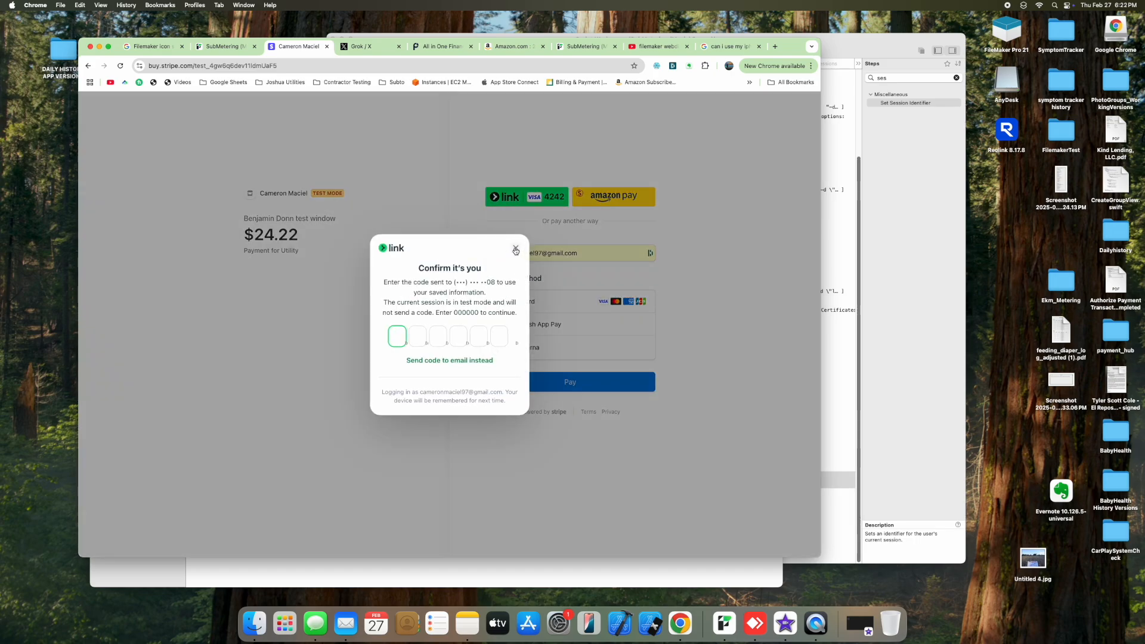
pyautogui.click(516, 249)
pyautogui.click(516, 260)
# Step: Enter the test card number, expiry, CVC, cardholder name and billing ZIP, then pay $24.22
pyautogui.write('4242 4242 424')
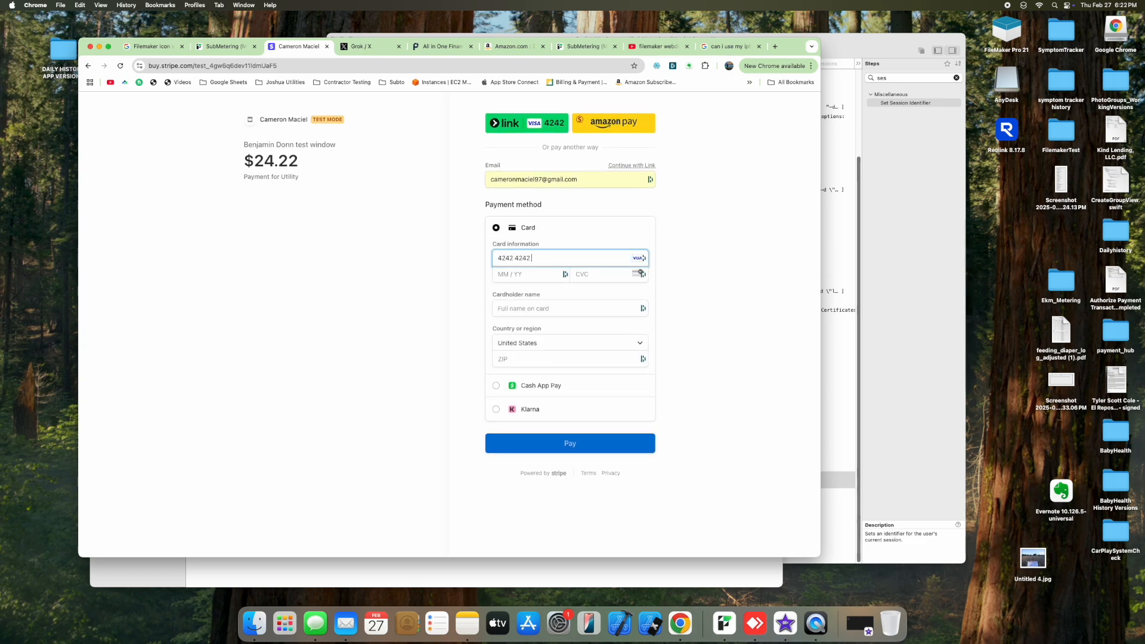
pyautogui.write('2424212')
pyautogui.press('Tab')
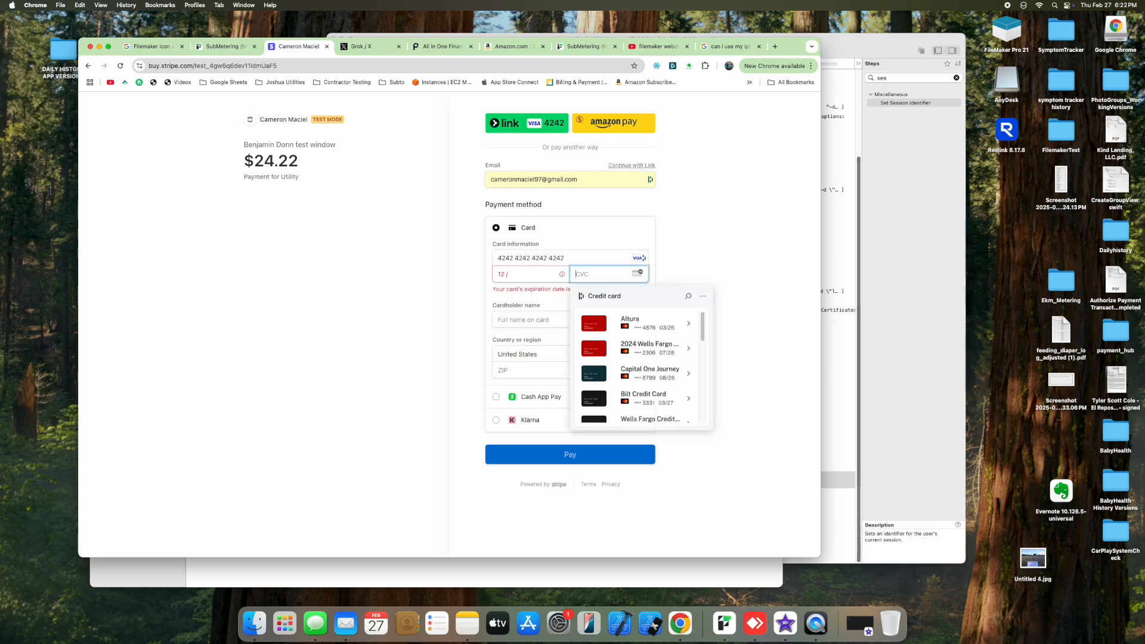
pyautogui.click(503, 271)
pyautogui.write('31121CAM')
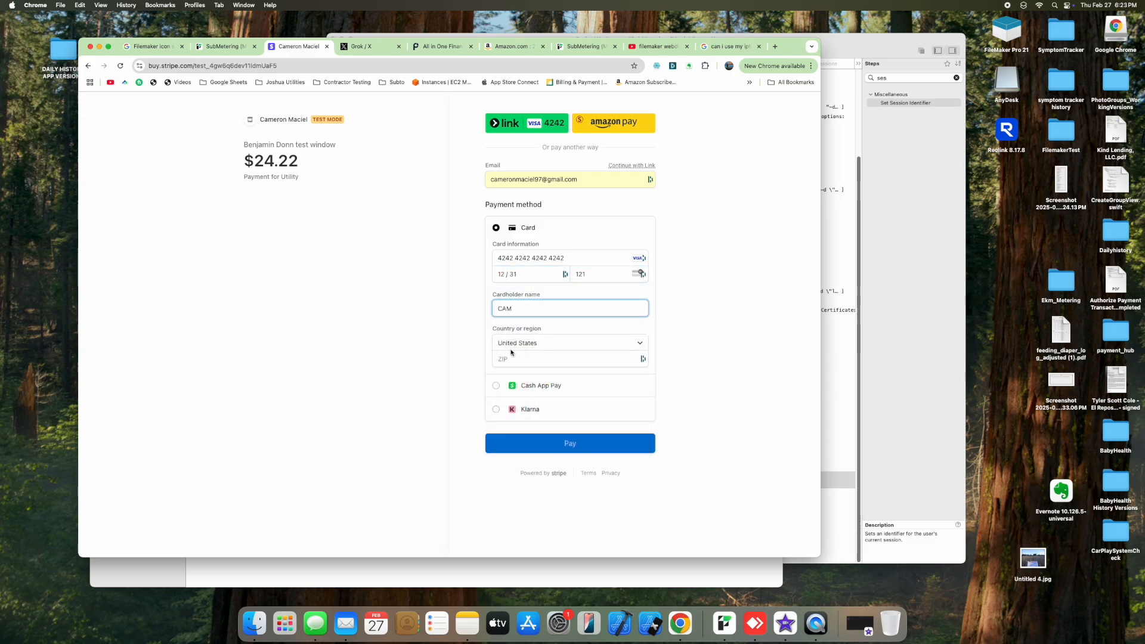
pyautogui.click(511, 356)
pyautogui.write('11111')
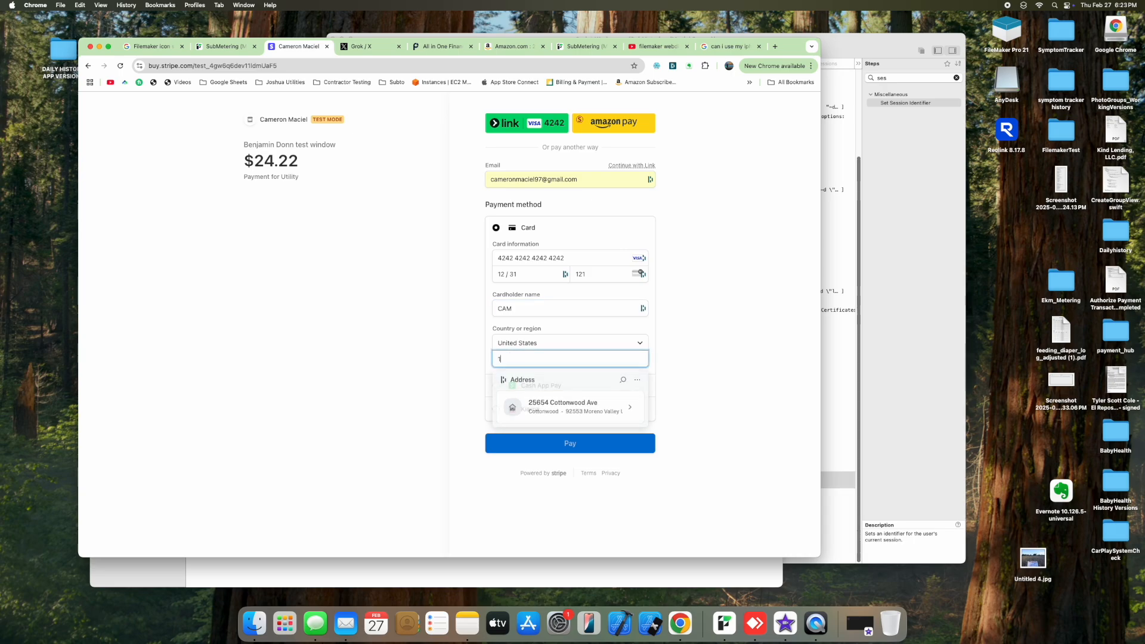
pyautogui.click(585, 447)
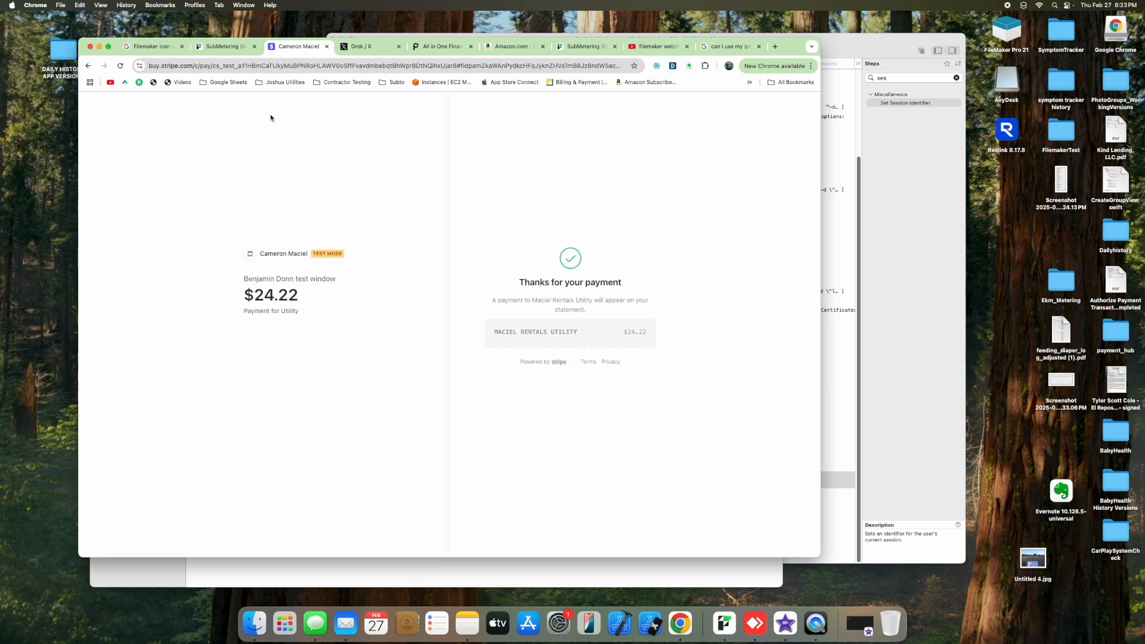
# Step: Return to the SubMetering portal tab and apply the payment in the Refresh Payment Window dialog
pyautogui.click(224, 46)
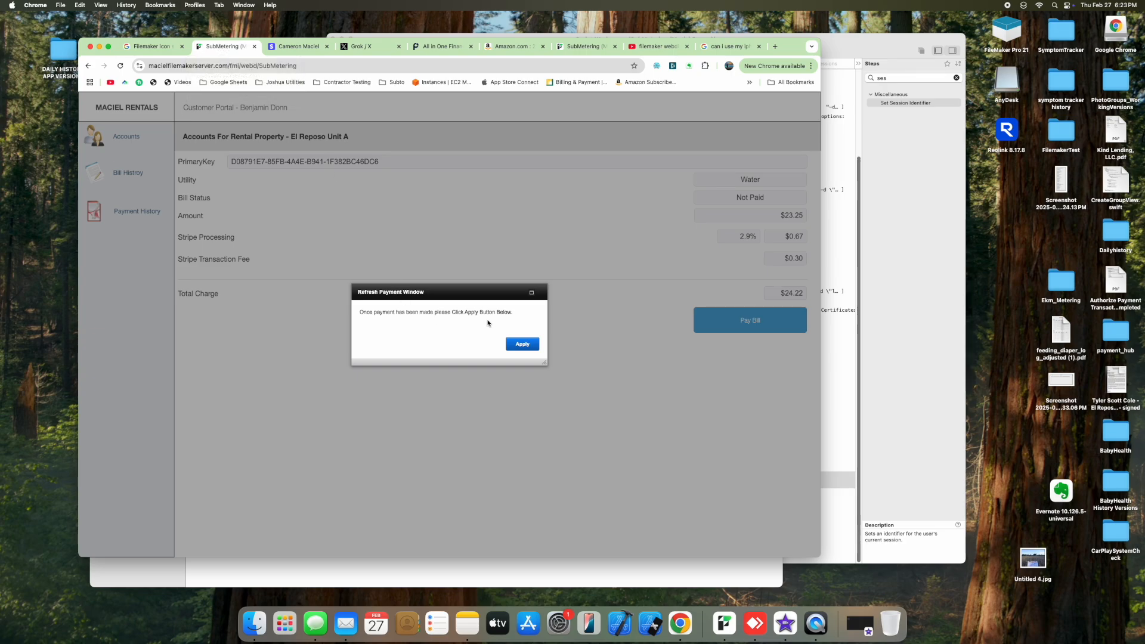
pyautogui.click(523, 344)
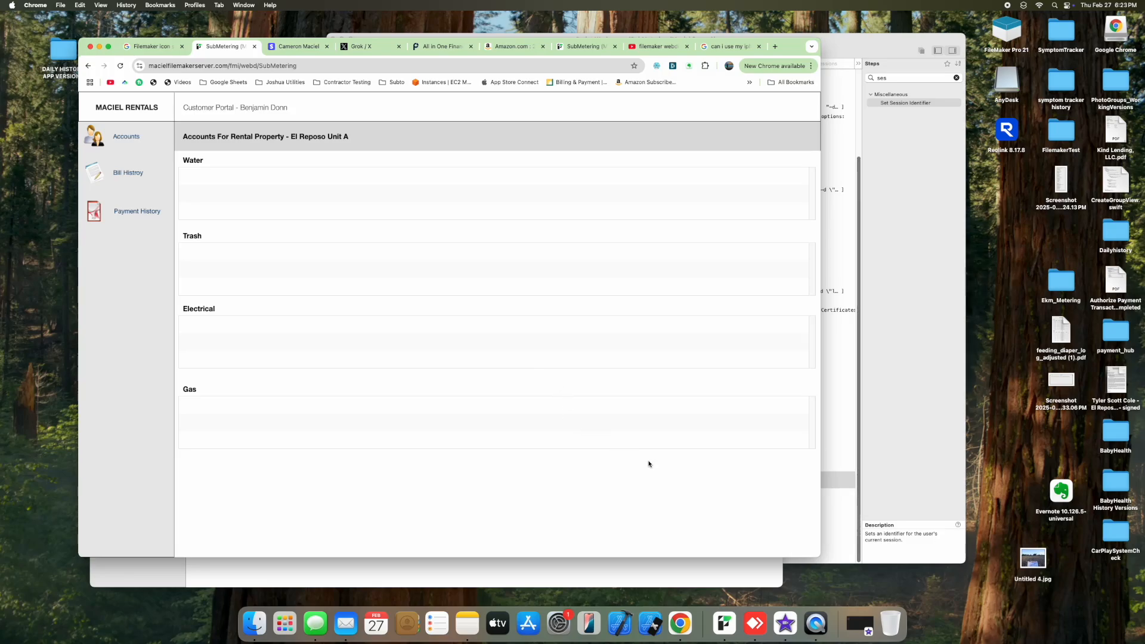
# Step: Show FileMaker Pro's Property layout for El Reposo Unit A with the Script Workspace minimized
pyautogui.click(724, 623)
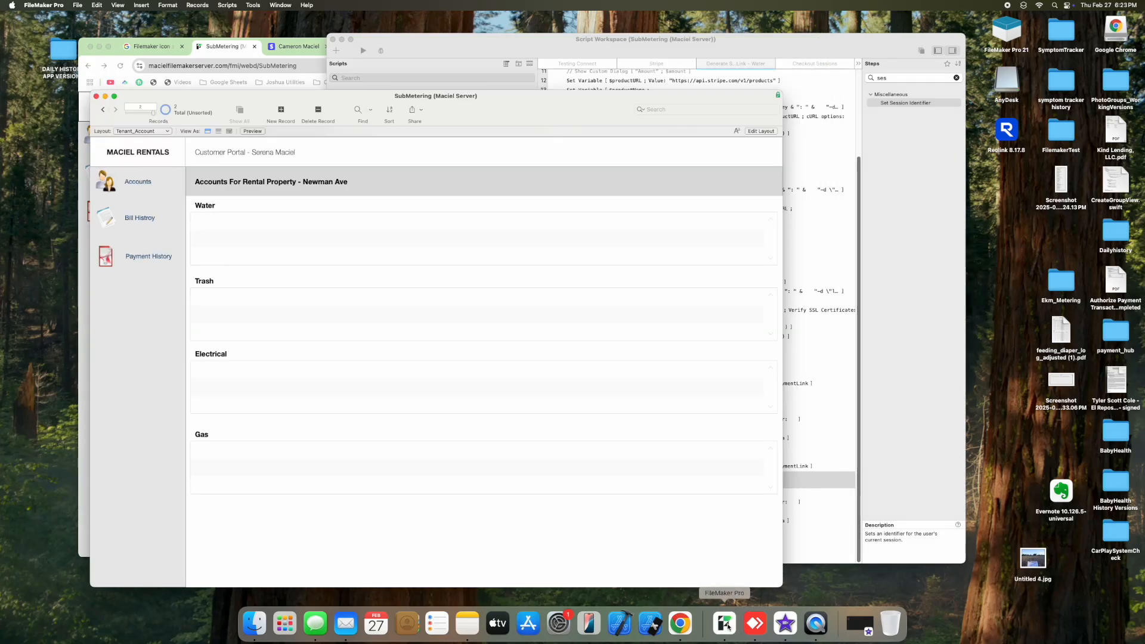
pyautogui.click(143, 131)
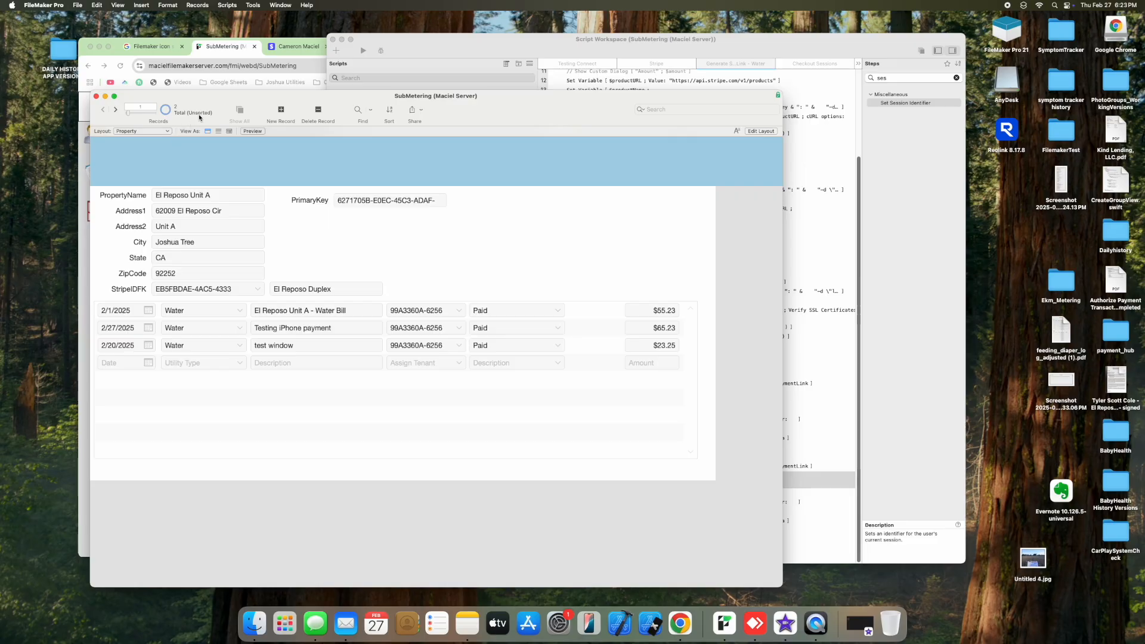
pyautogui.moveTo(197, 109); pyautogui.dragTo(495, 87)
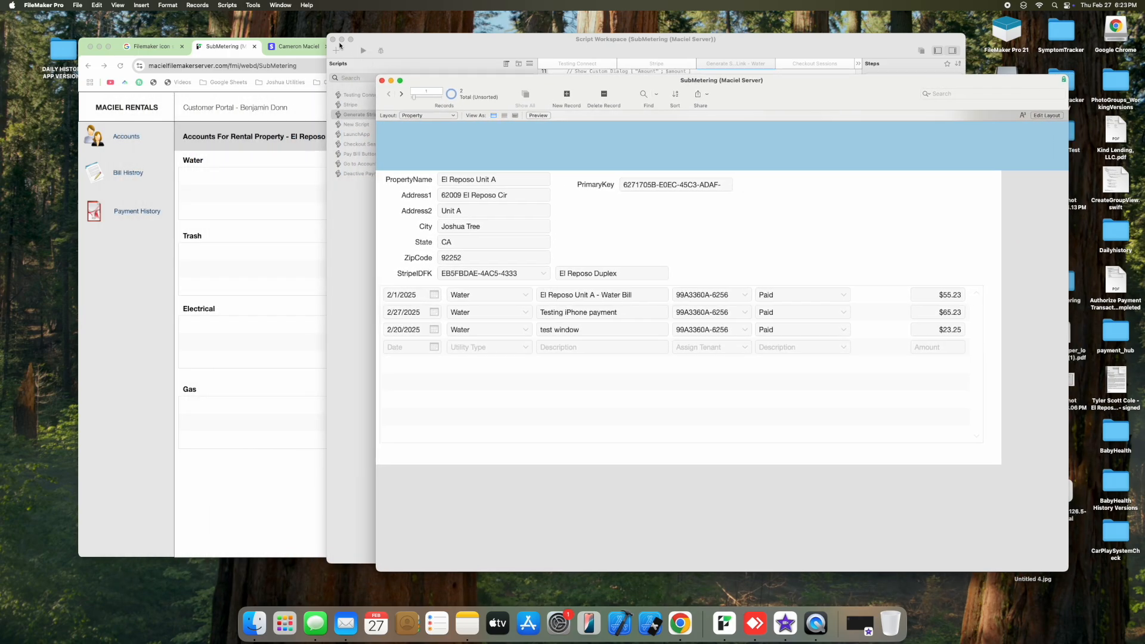
pyautogui.click(341, 39)
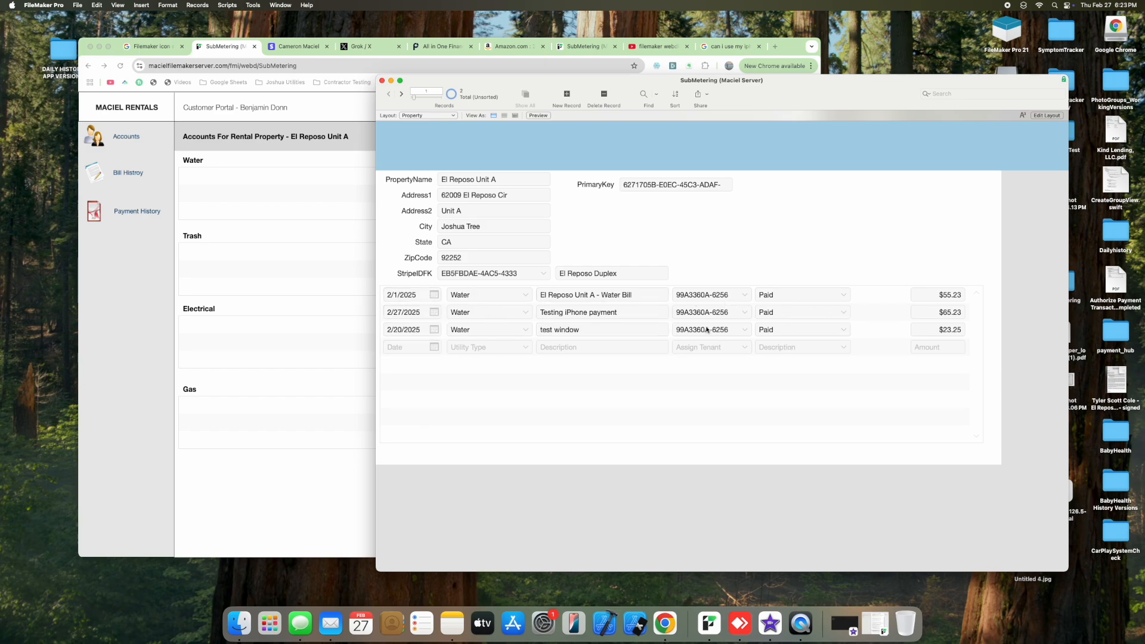
pyautogui.click(301, 186)
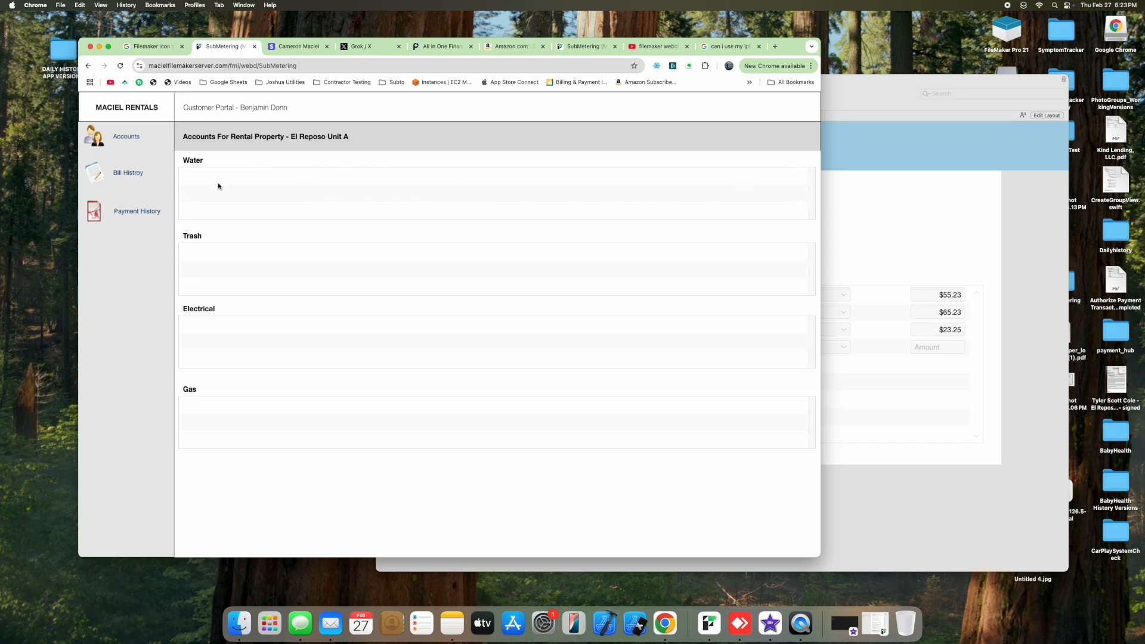
pyautogui.click(826, 251)
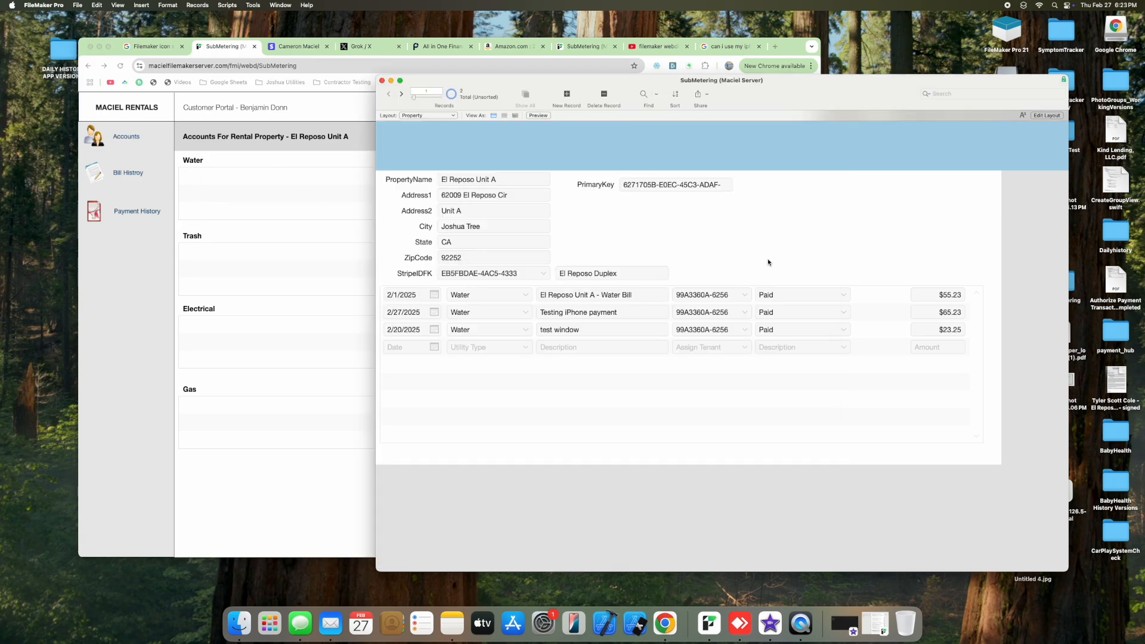
# Step: Start a new bill row dated 2/6/2025, utility type Water, described 'Youtube'
pyautogui.click(434, 347)
pyautogui.click(438, 386)
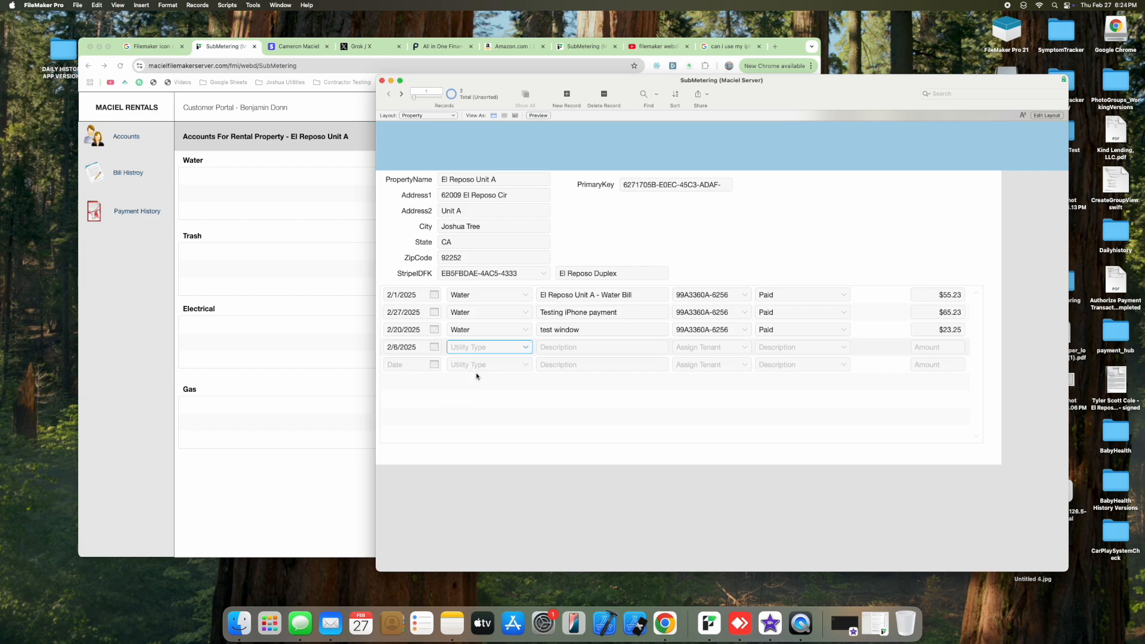
pyautogui.click(524, 352)
pyautogui.click(471, 359)
pyautogui.click(590, 348)
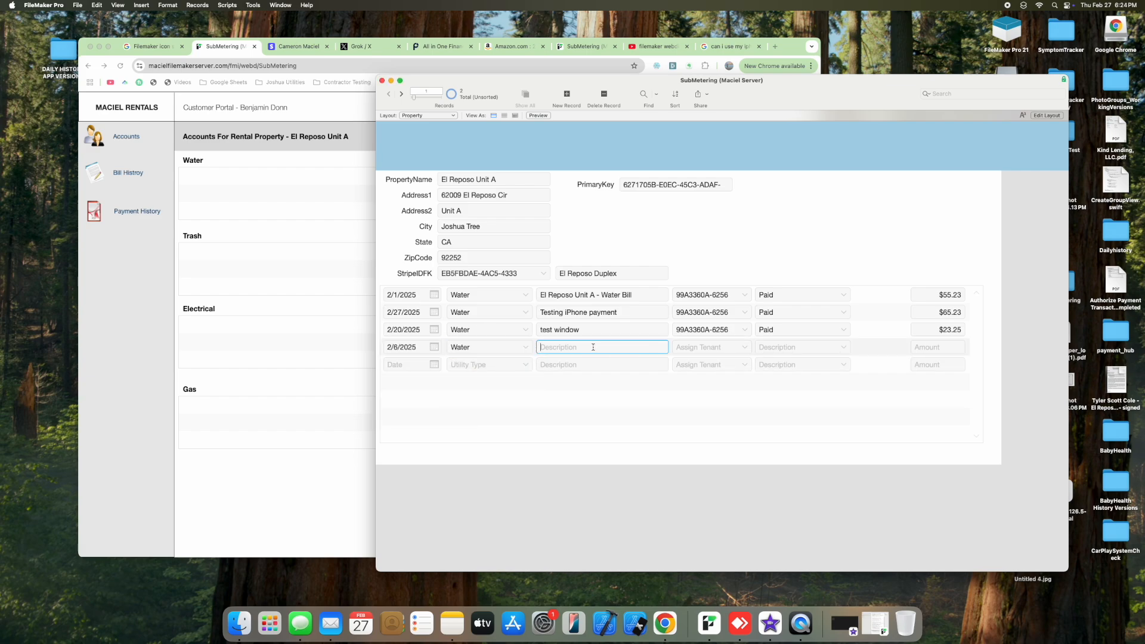
pyautogui.write('Youtube')
pyautogui.press('Tab')
# Step: Assign the bill to the tenant, mark it Not Paid, and enter the amount 50.55
pyautogui.click(745, 349)
pyautogui.click(727, 363)
pyautogui.click(842, 347)
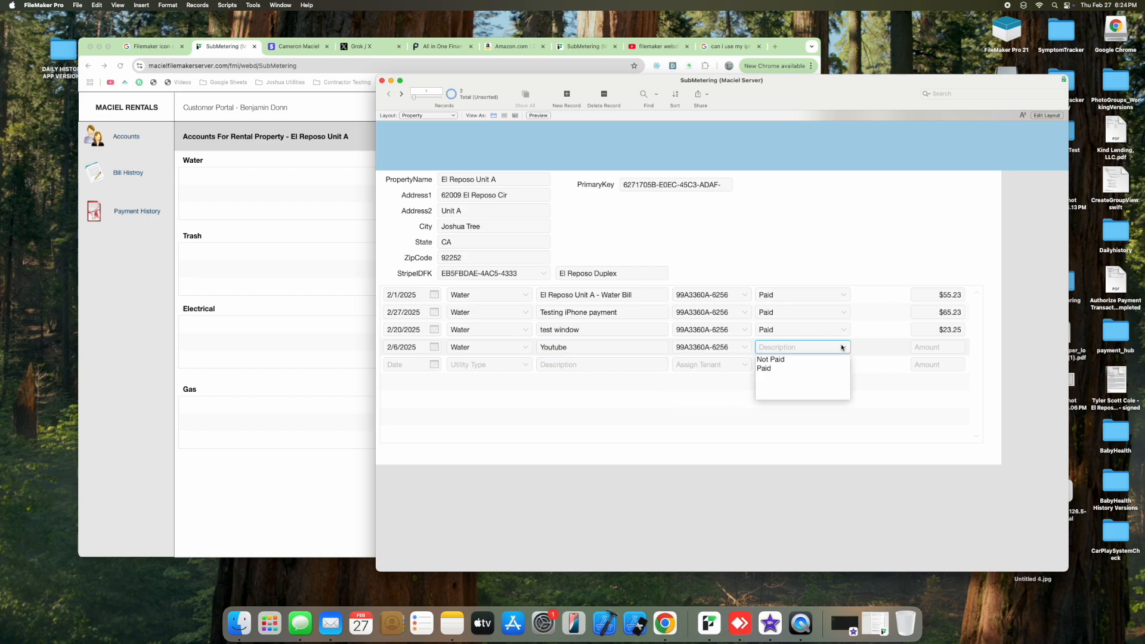
pyautogui.click(775, 360)
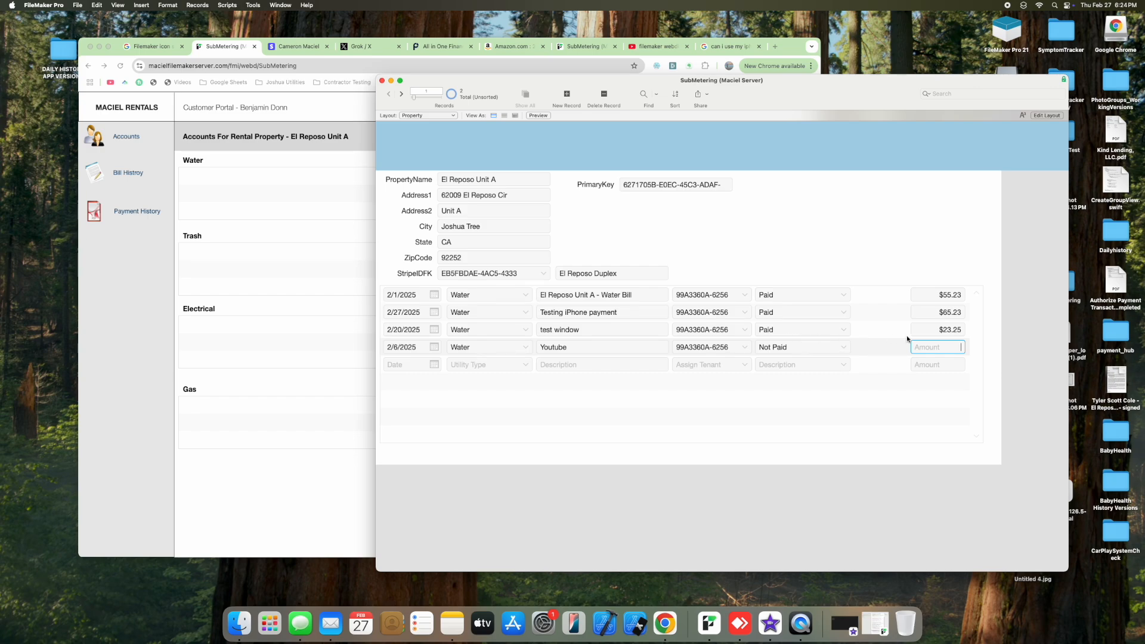
pyautogui.write('50.55')
pyautogui.press('Return')
pyautogui.click(317, 228)
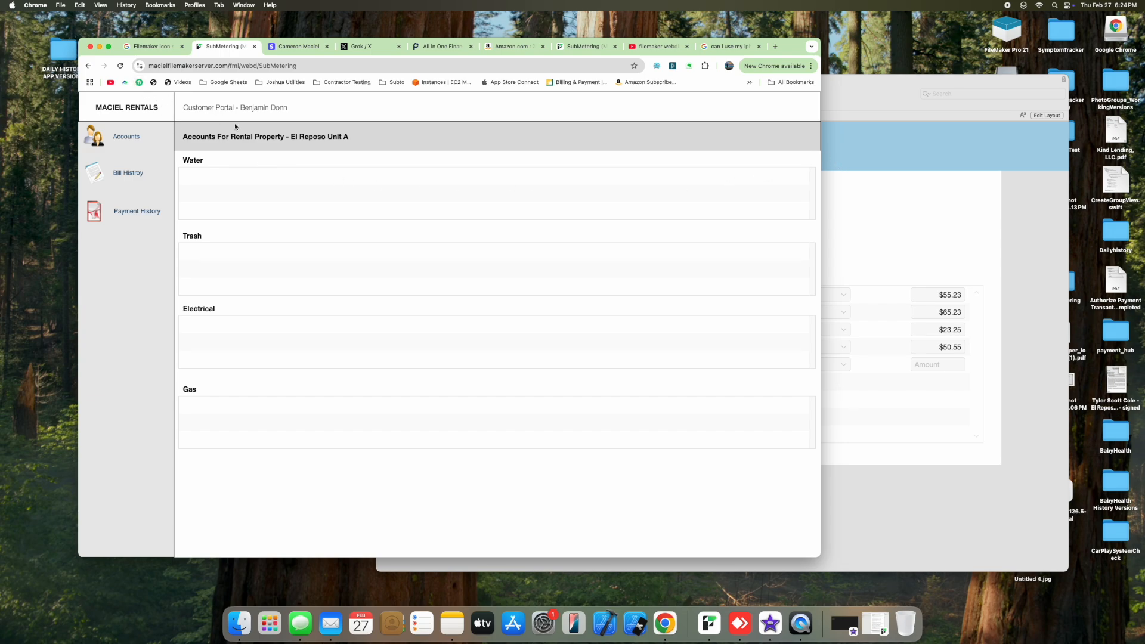
# Step: Reload WebDirect, sign in as the tenant, and open the $52.32 Stripe checkout for the Youtube Water bill
pyautogui.click(121, 67)
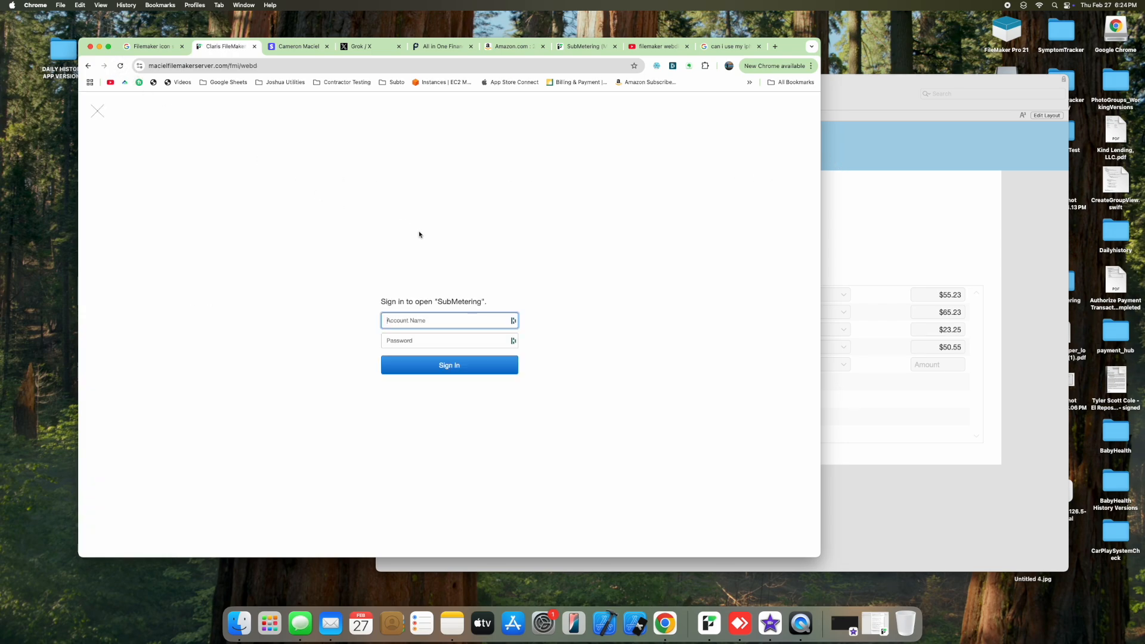
pyautogui.click(442, 317)
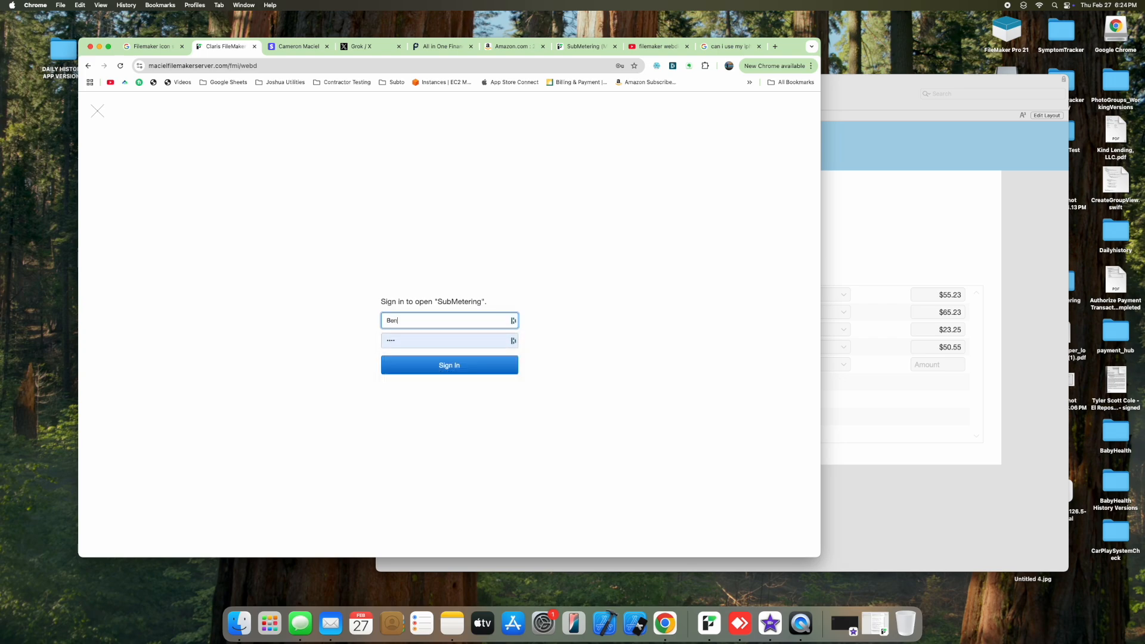
pyautogui.press('Return')
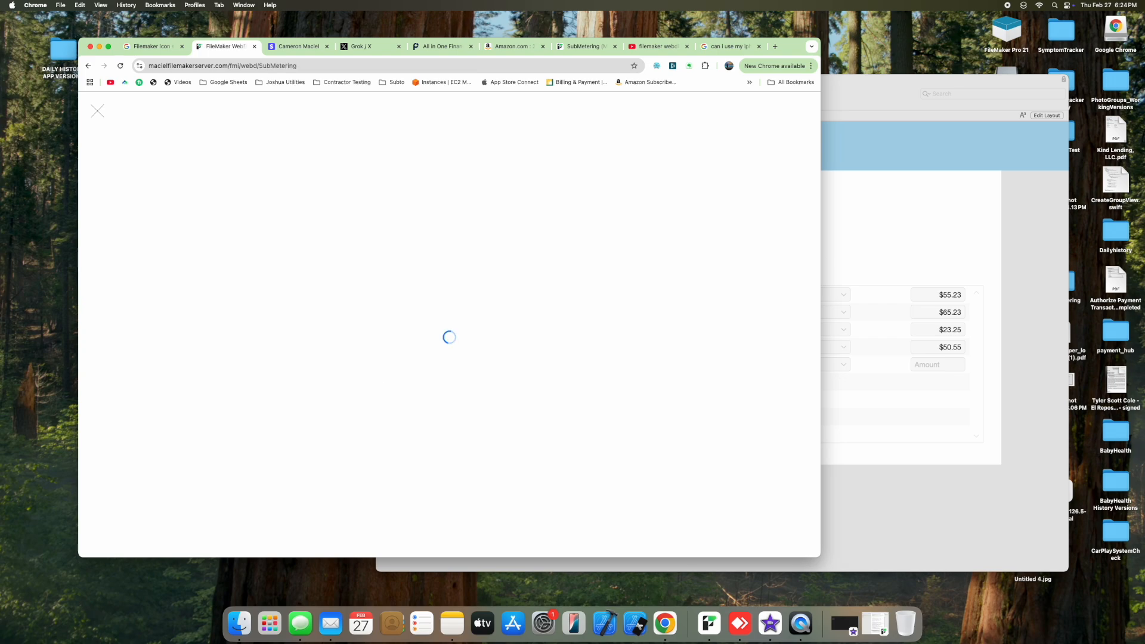
pyautogui.click(791, 121)
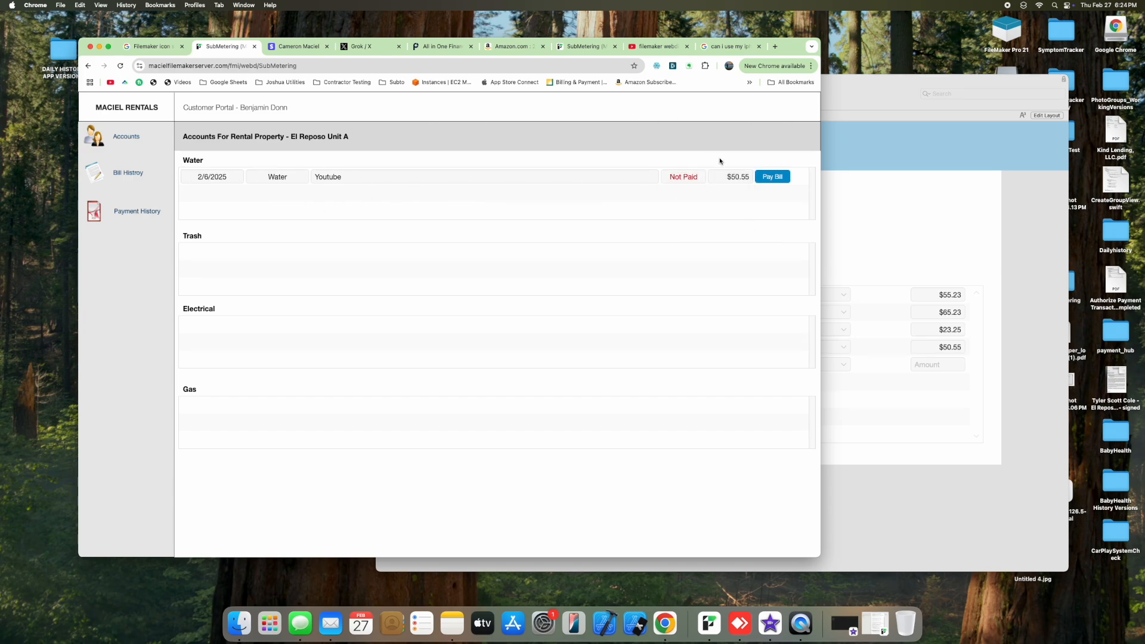
pyautogui.click(769, 178)
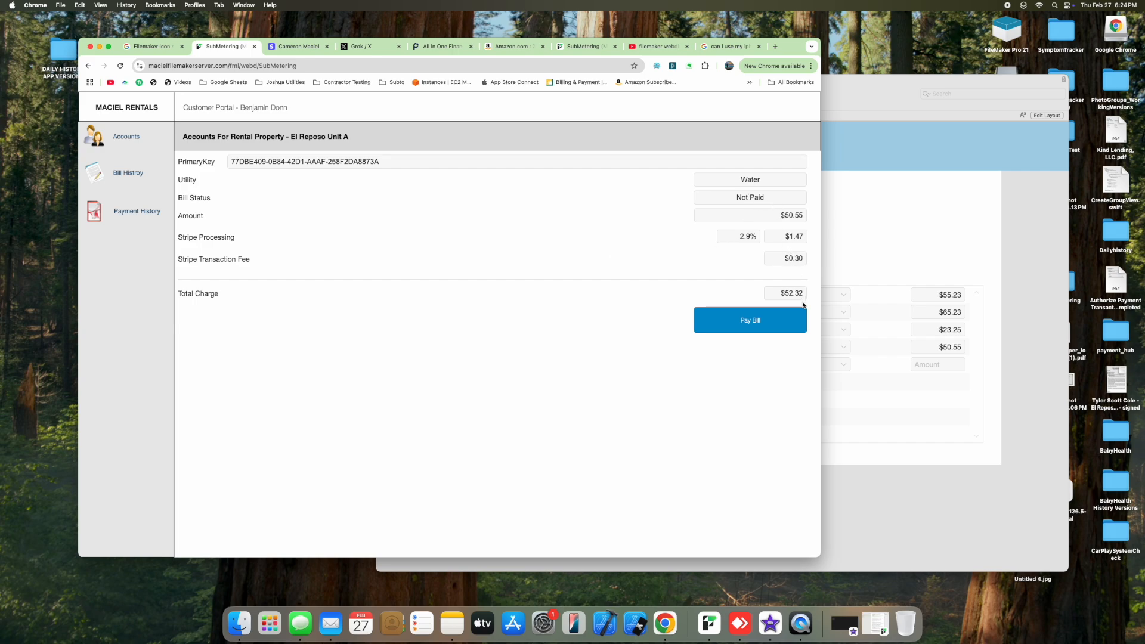
pyautogui.click(749, 331)
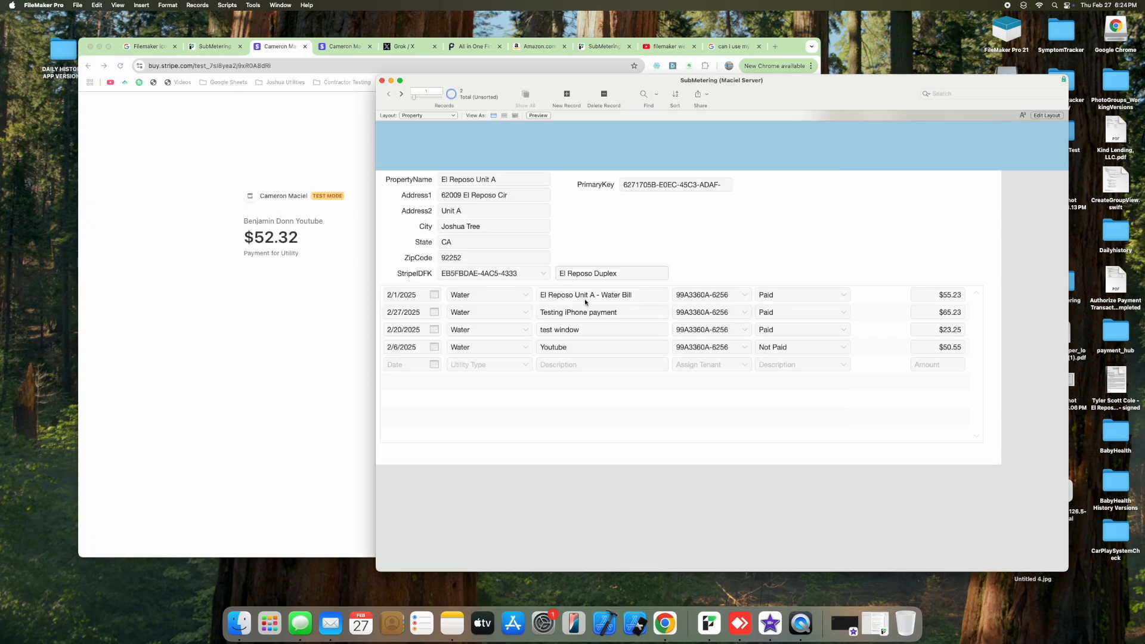
# Step: Skip Link in Stripe Checkout, fill the payer's e-mail from a saved entry, and choose card payment
pyautogui.click(267, 348)
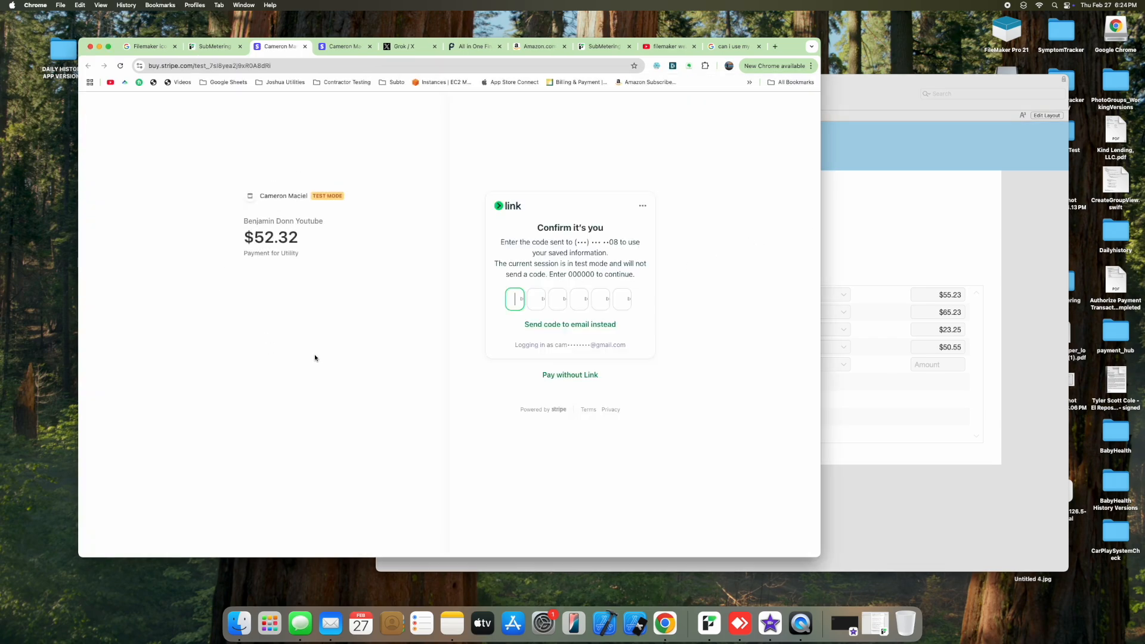
pyautogui.click(582, 374)
pyautogui.click(516, 189)
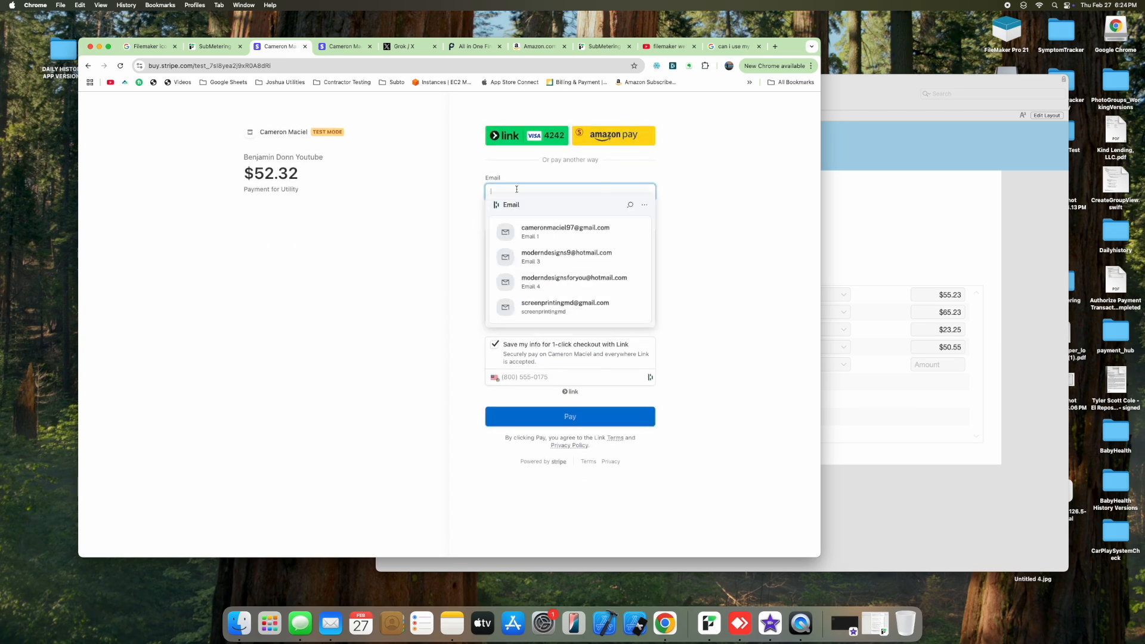
pyautogui.click(537, 232)
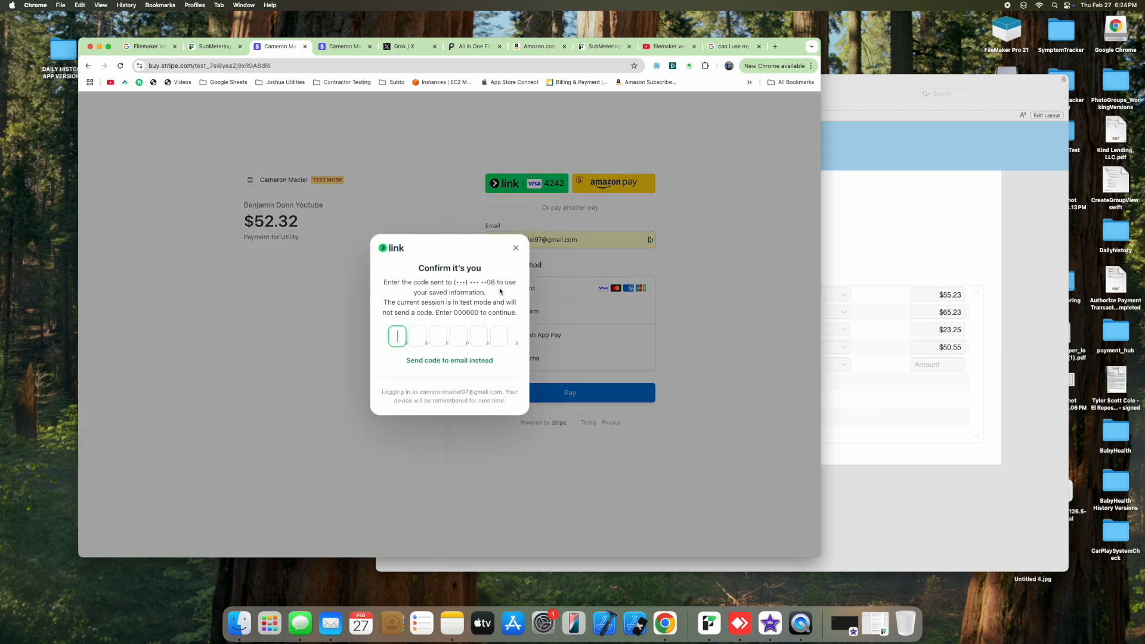
pyautogui.click(516, 248)
pyautogui.click(497, 287)
# Step: Enter the test card, 12/31 expiry, CVC, cardholder name and billing ZIP, then pay $52.32
pyautogui.click(516, 260)
pyautogui.write('424242424')
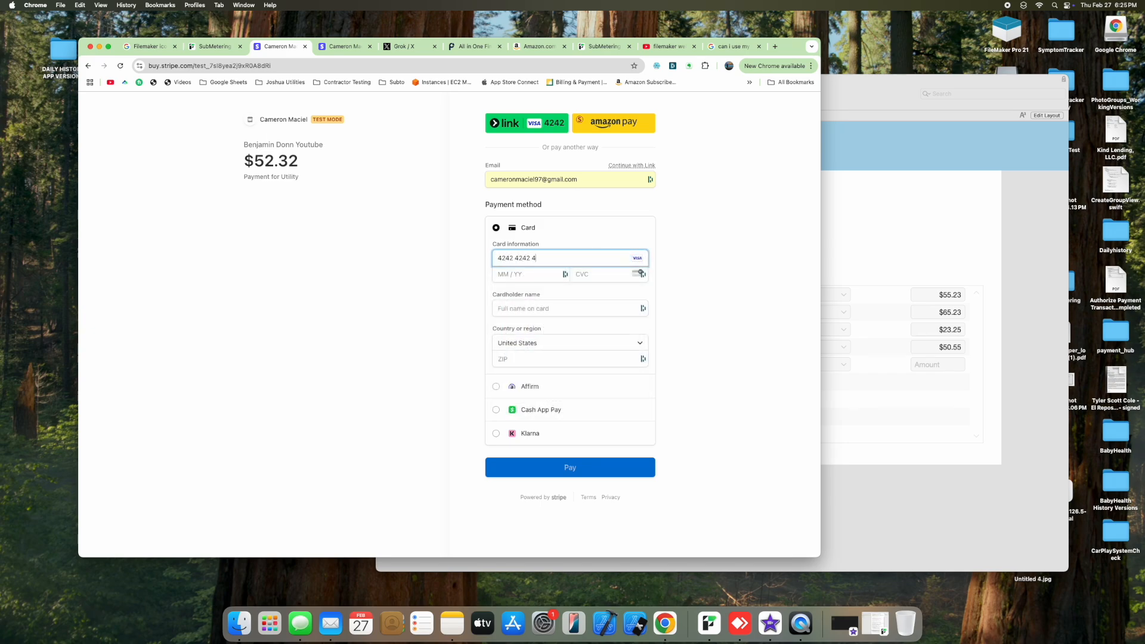
pyautogui.write('2424242')
pyautogui.write('12 /')
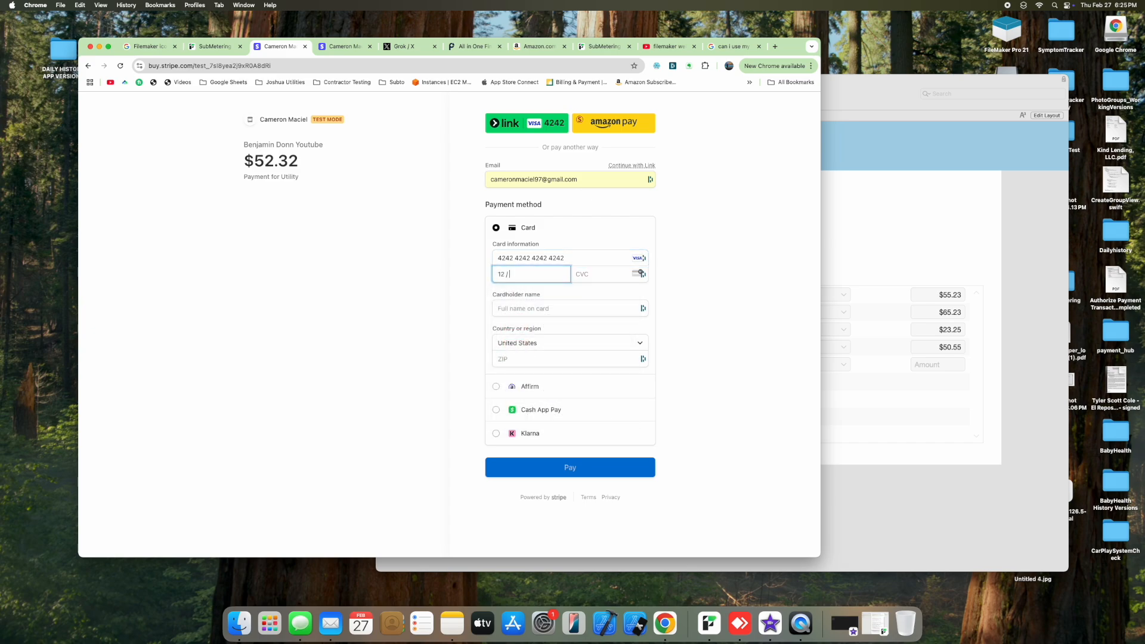
pyautogui.write('31')
pyautogui.write('123')
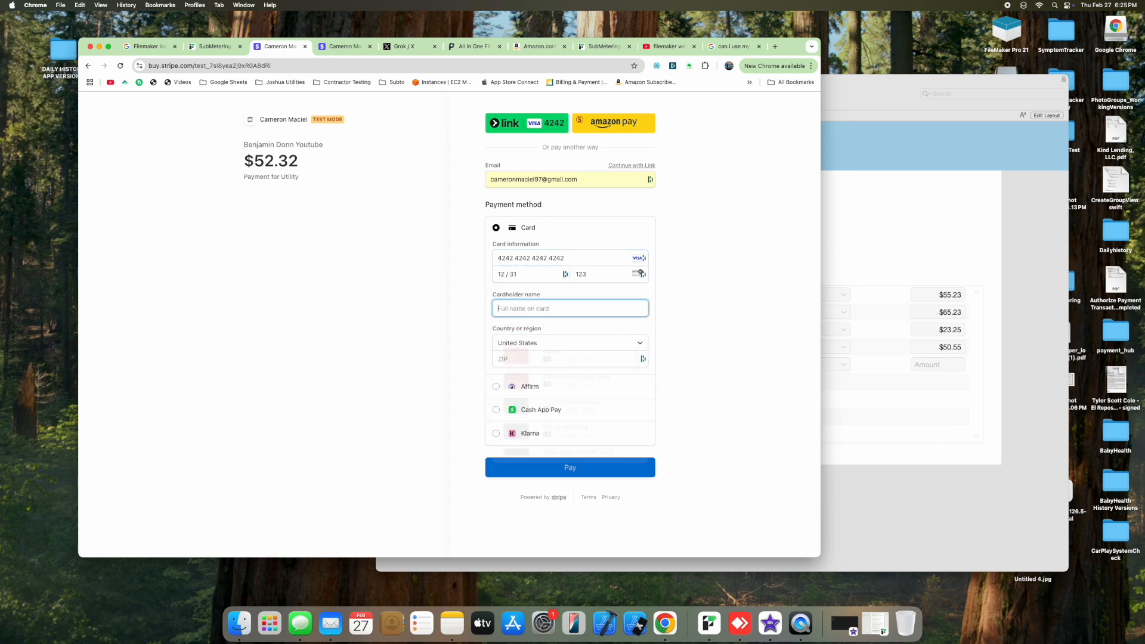
pyautogui.write('CA')
pyautogui.press('Tab')
pyautogui.press('Tab')
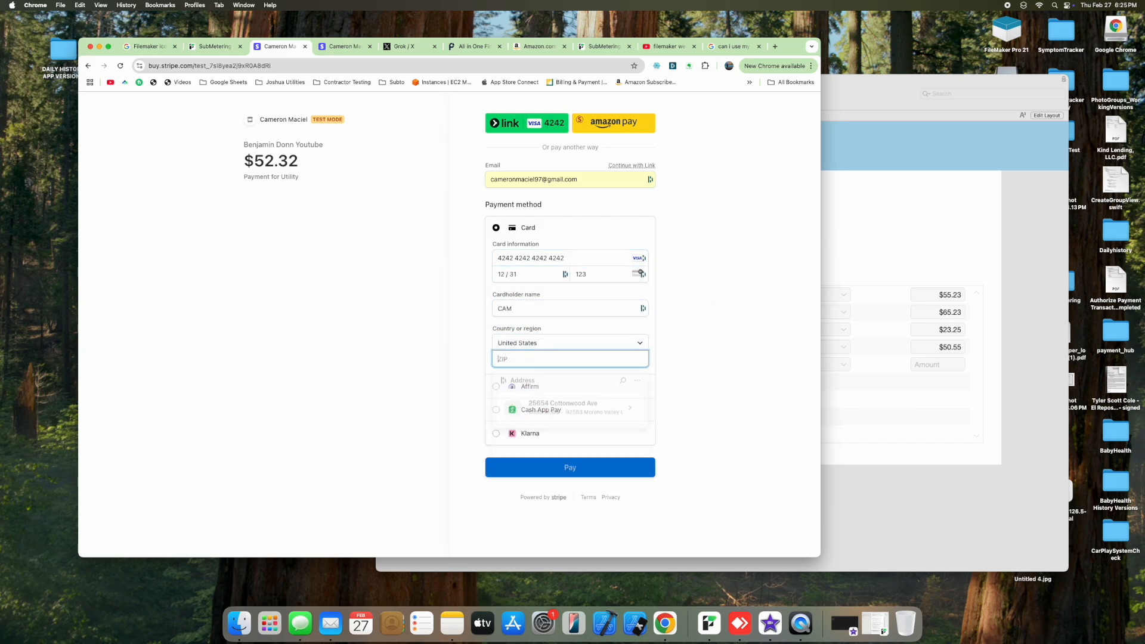
pyautogui.write('11111')
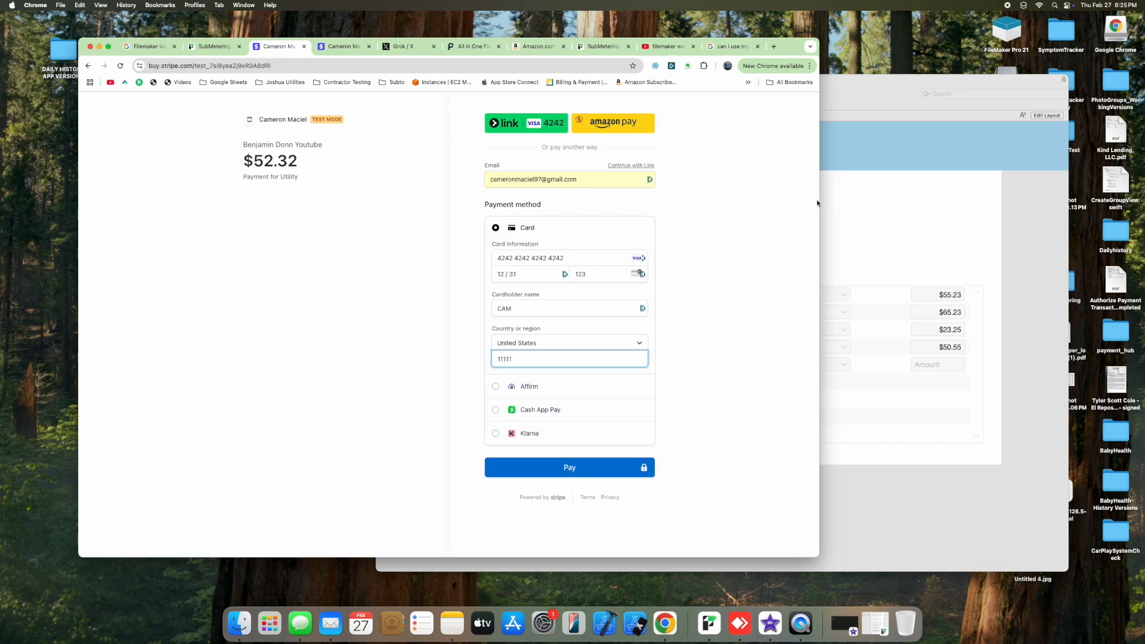
pyautogui.moveTo(820, 199); pyautogui.dragTo(619, 203)
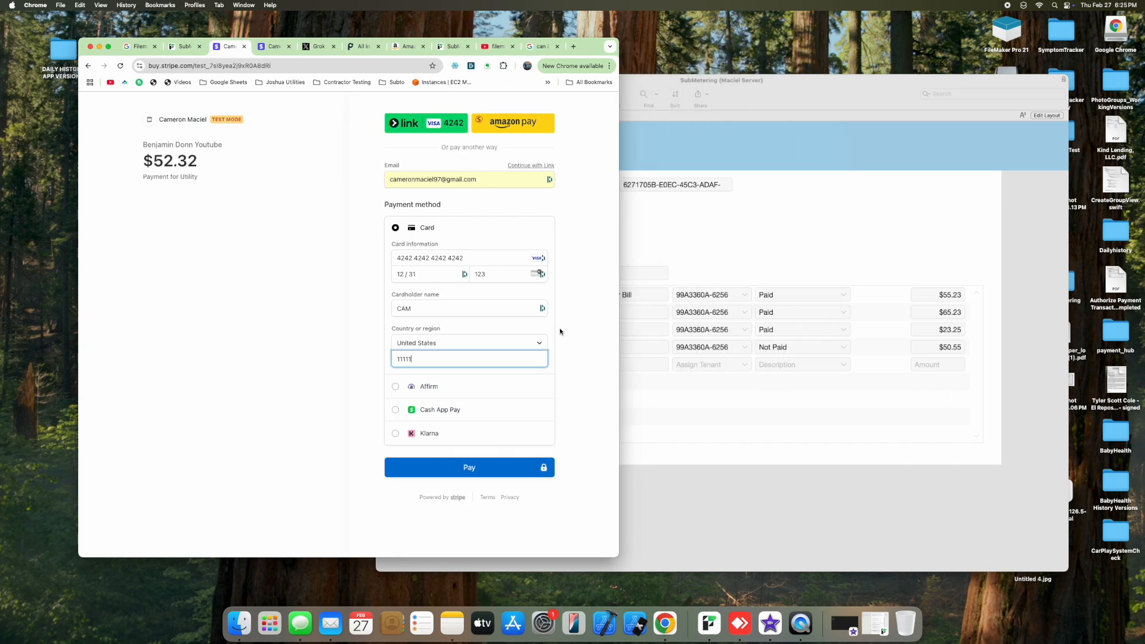
pyautogui.click(470, 470)
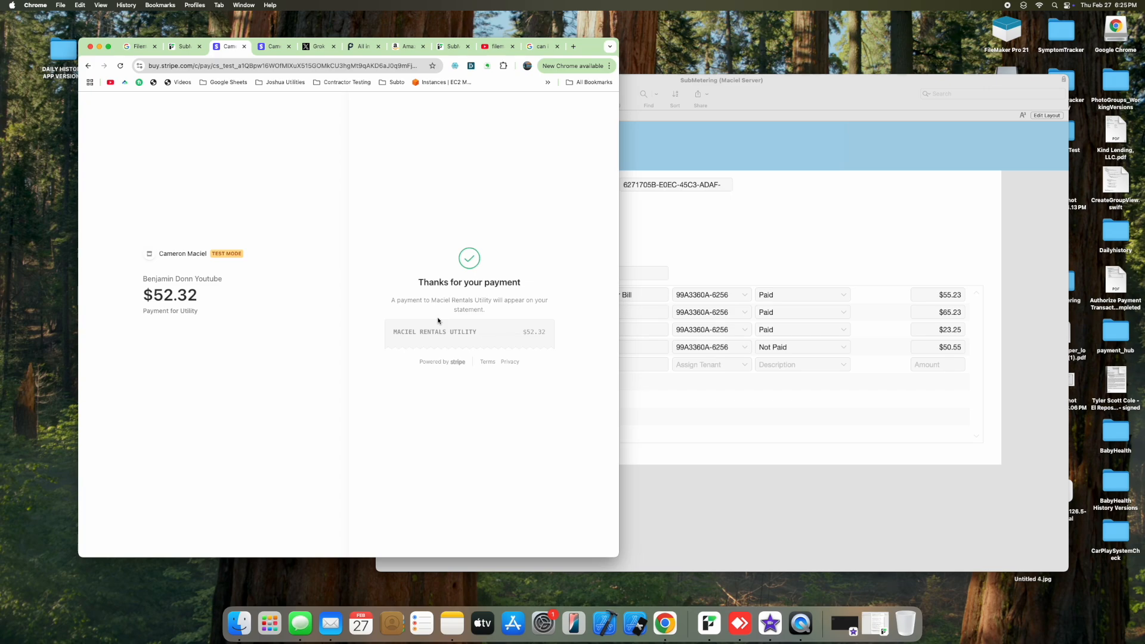
# Step: Apply the Refresh Payment Window prompt so the $50.55 water bill shows Paid, then return to the Stripe confirmation
pyautogui.click(185, 47)
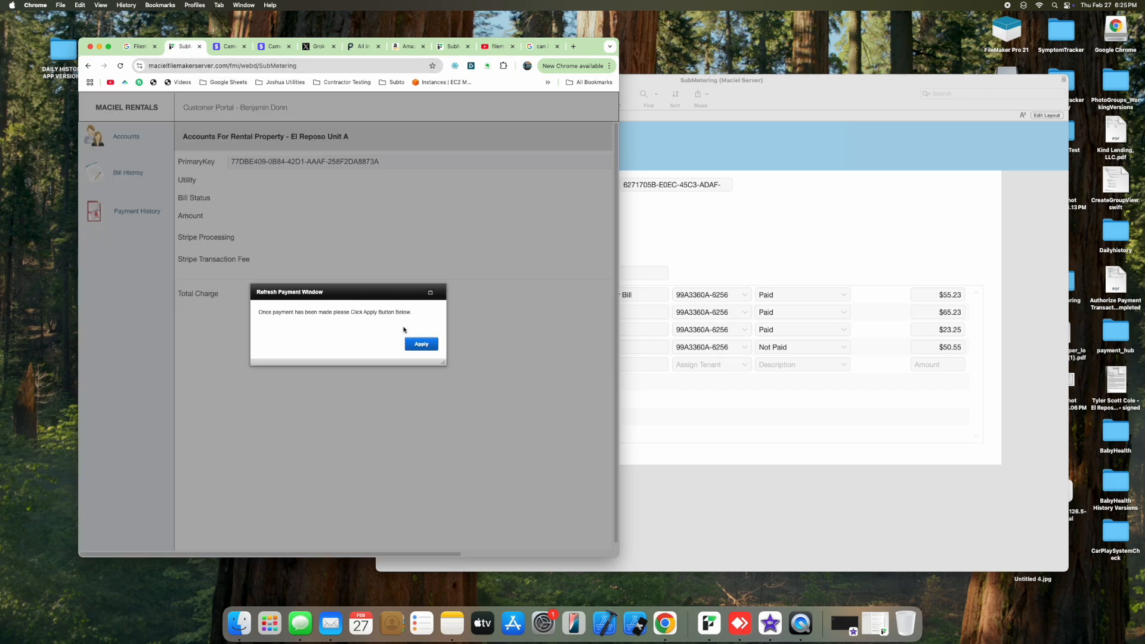
pyautogui.click(421, 343)
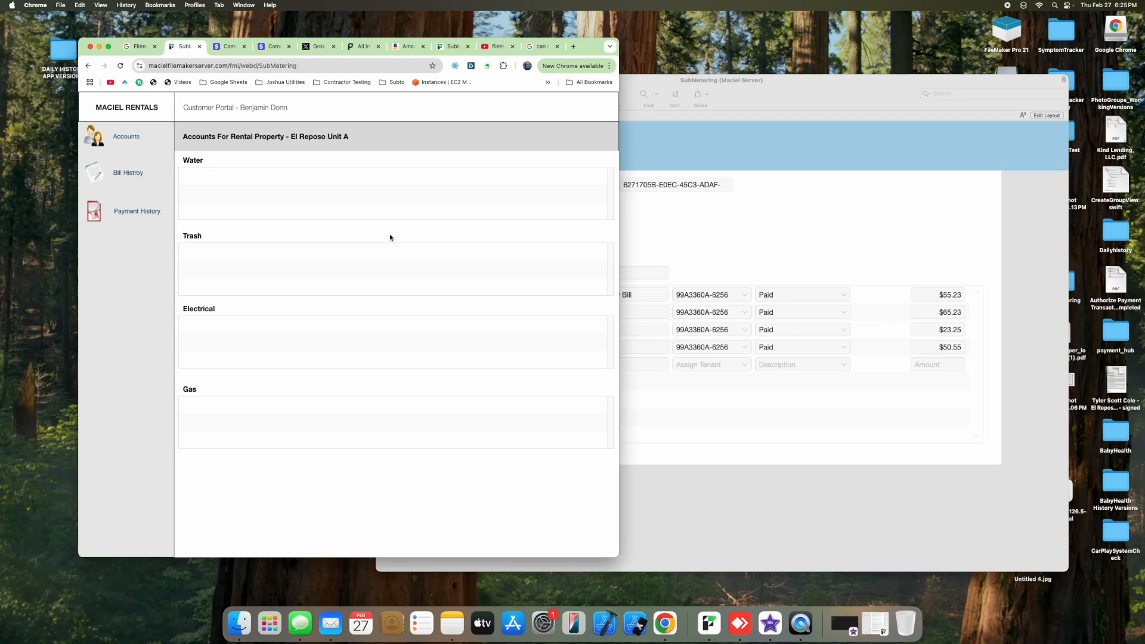
pyautogui.click(264, 48)
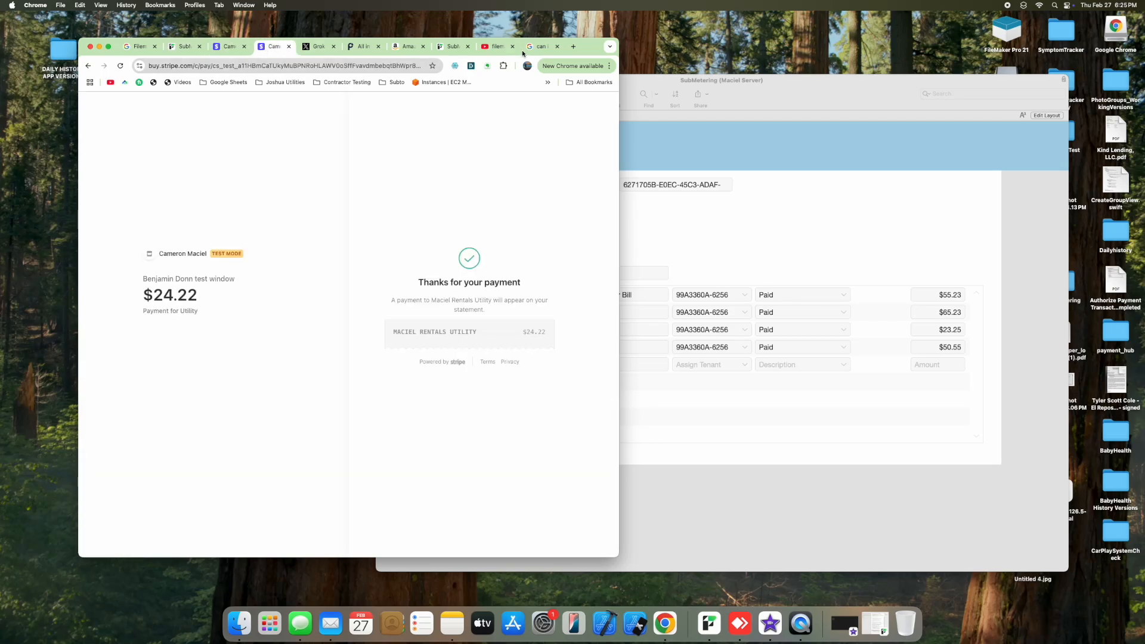
# Step: Load dashboard.stripe.com/payment-links in a new tab with Test mode on, then bring FileMaker forward
pyautogui.click(571, 46)
pyautogui.write('strip')
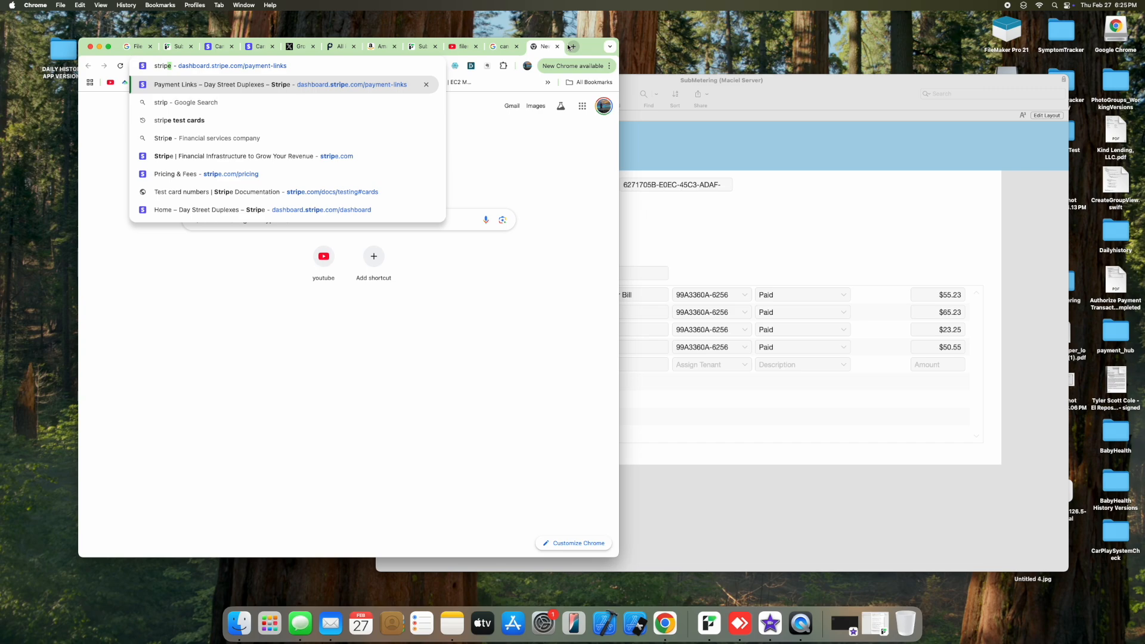
pyautogui.press('Return')
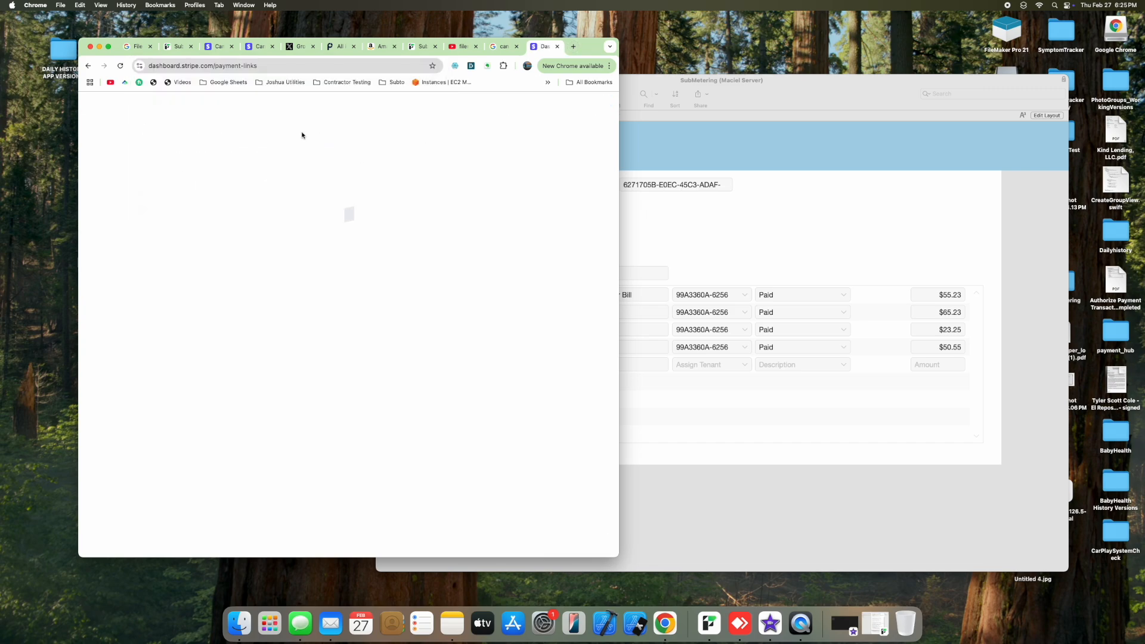
pyautogui.click(517, 107)
pyautogui.click(493, 105)
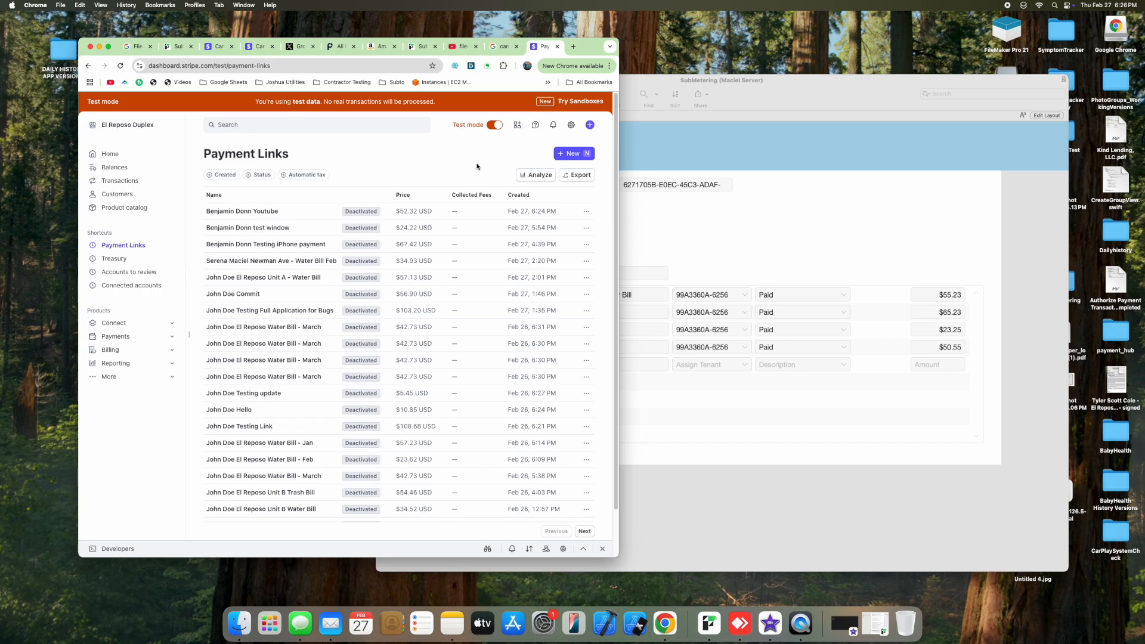
pyautogui.click(800, 222)
pyautogui.click(449, 117)
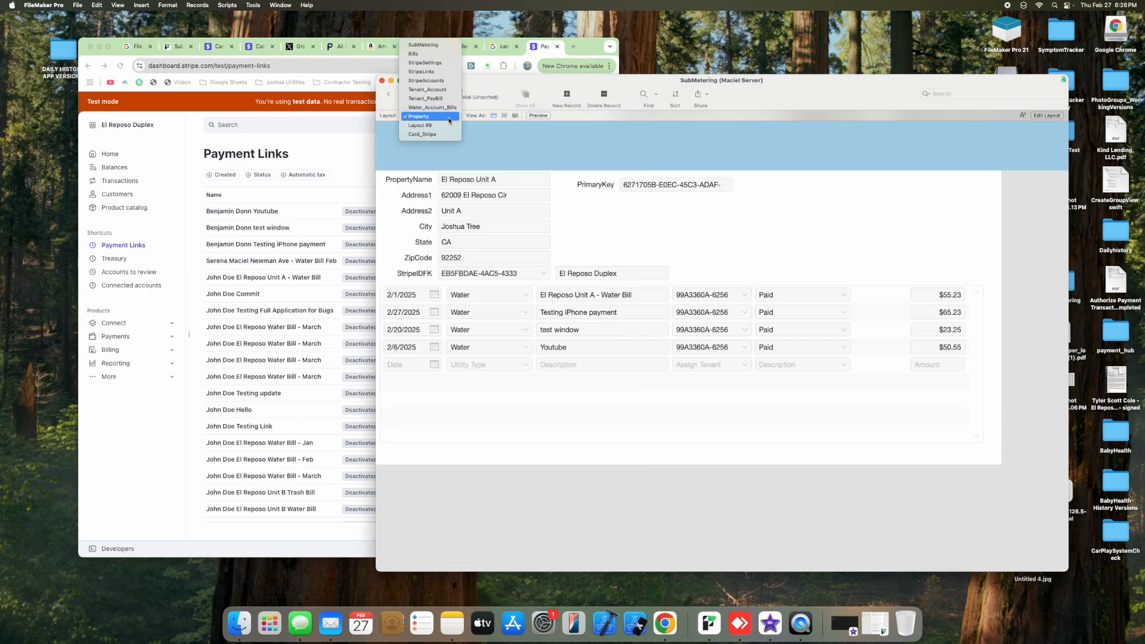
# Step: Review the Water_Account_Bills table, then switch back to the Property layout
pyautogui.click(429, 108)
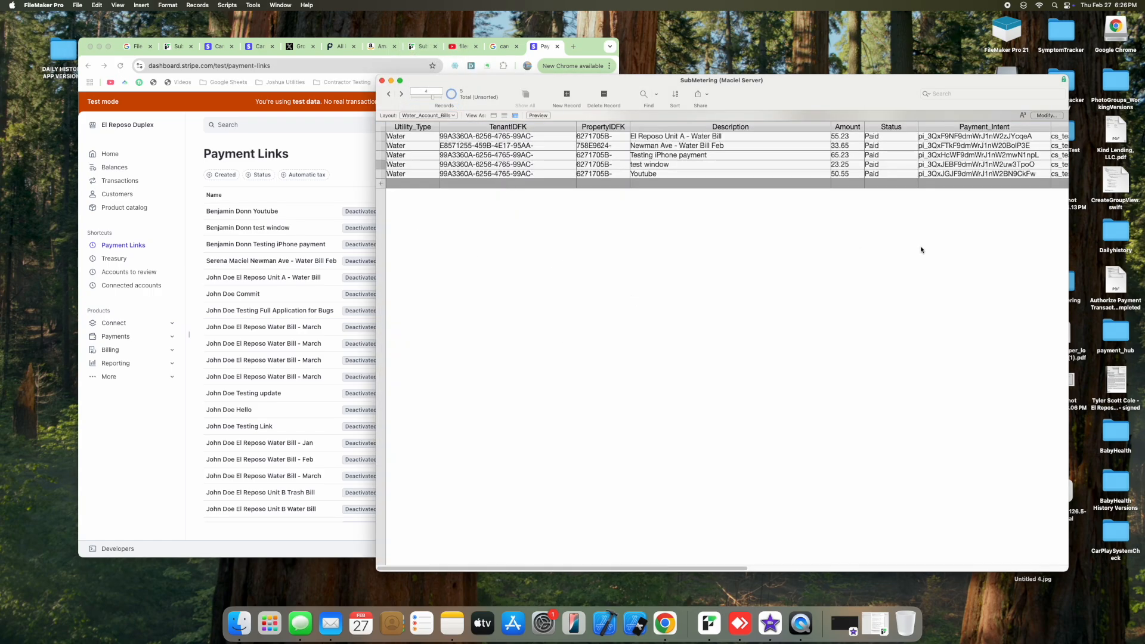
pyautogui.click(431, 115)
pyautogui.click(435, 126)
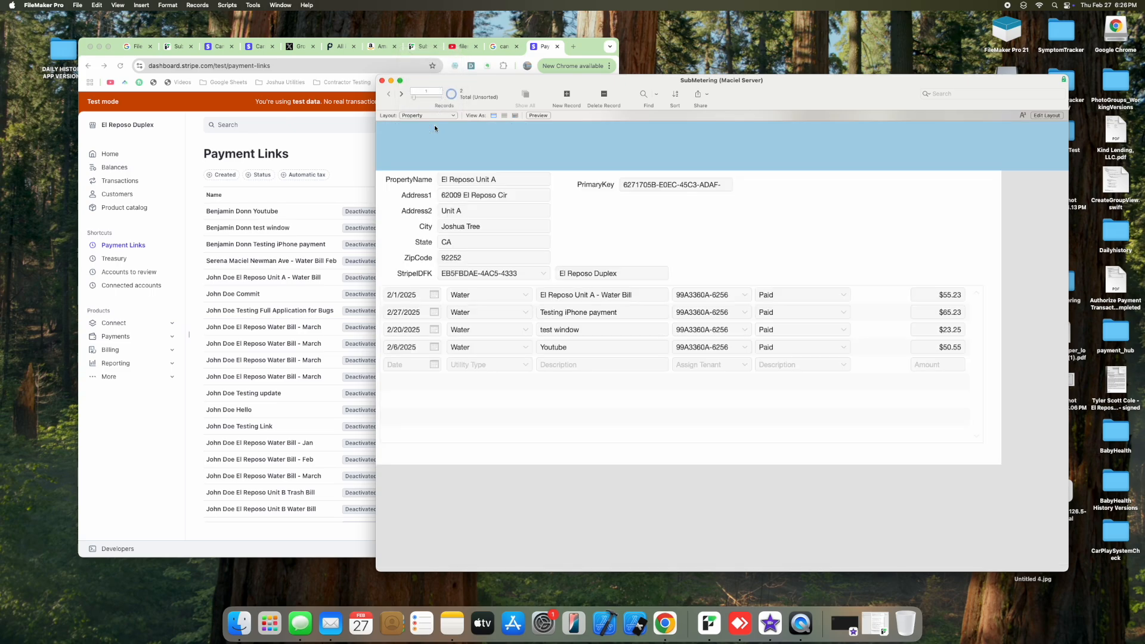
pyautogui.click(336, 145)
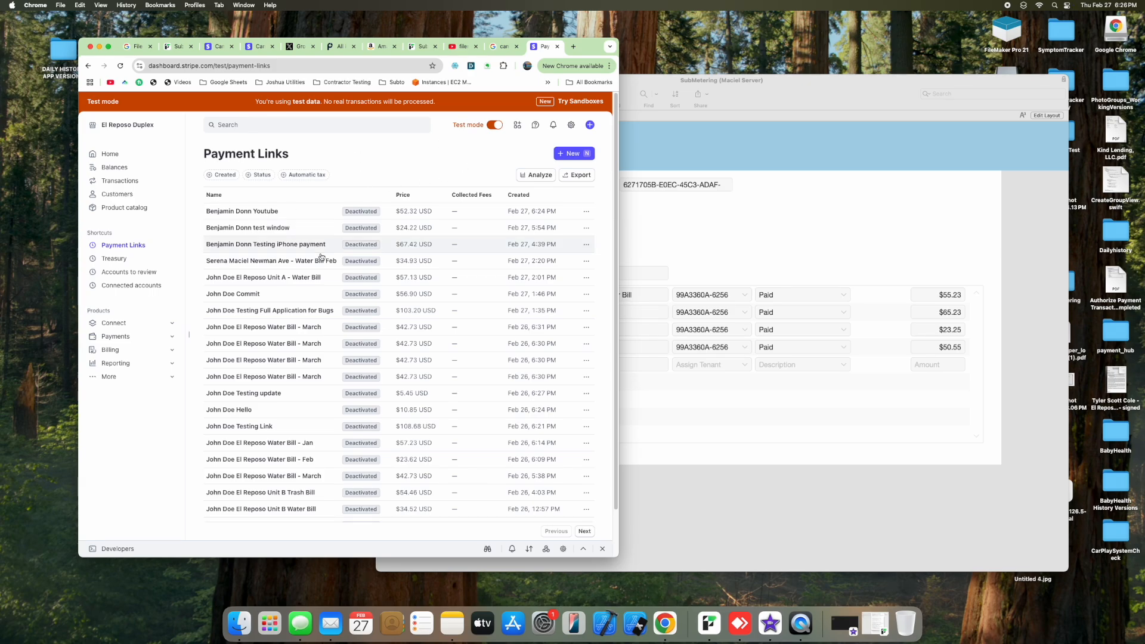
# Step: Move the FileMaker window slightly up and left, check its layout list, and return to Stripe
pyautogui.click(656, 245)
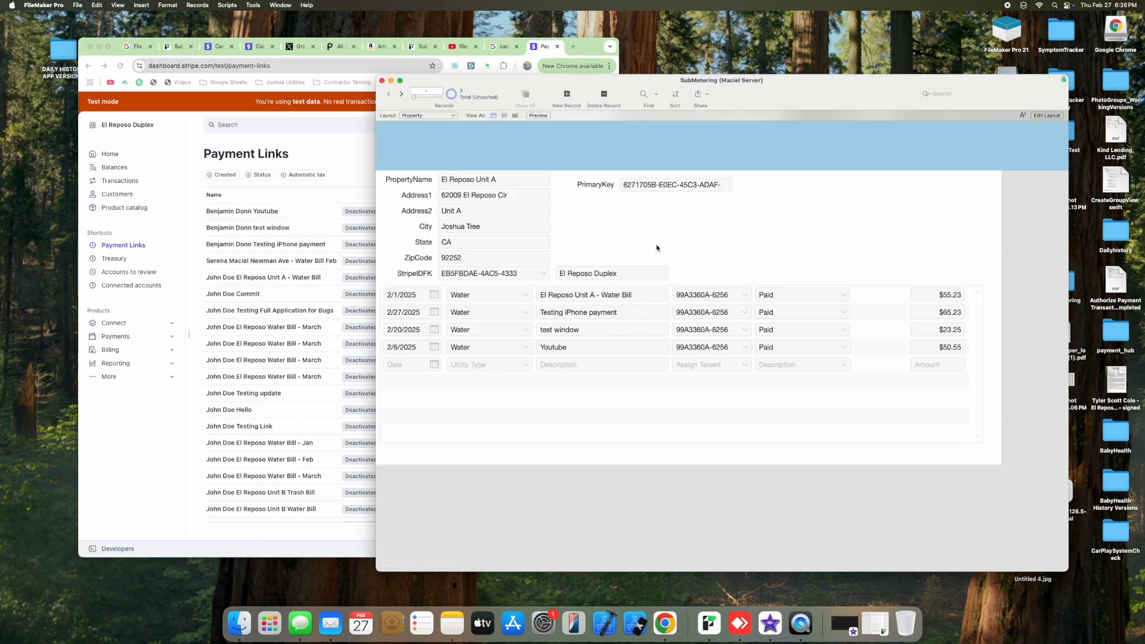
pyautogui.moveTo(512, 100); pyautogui.dragTo(492, 79)
pyautogui.click(413, 95)
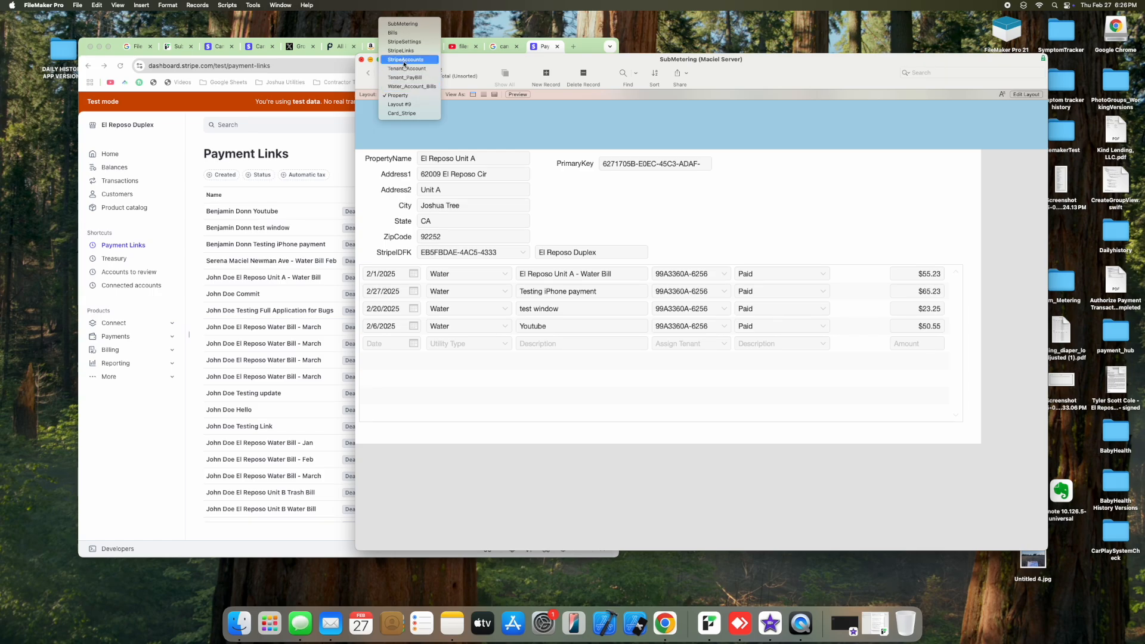
pyautogui.click(323, 136)
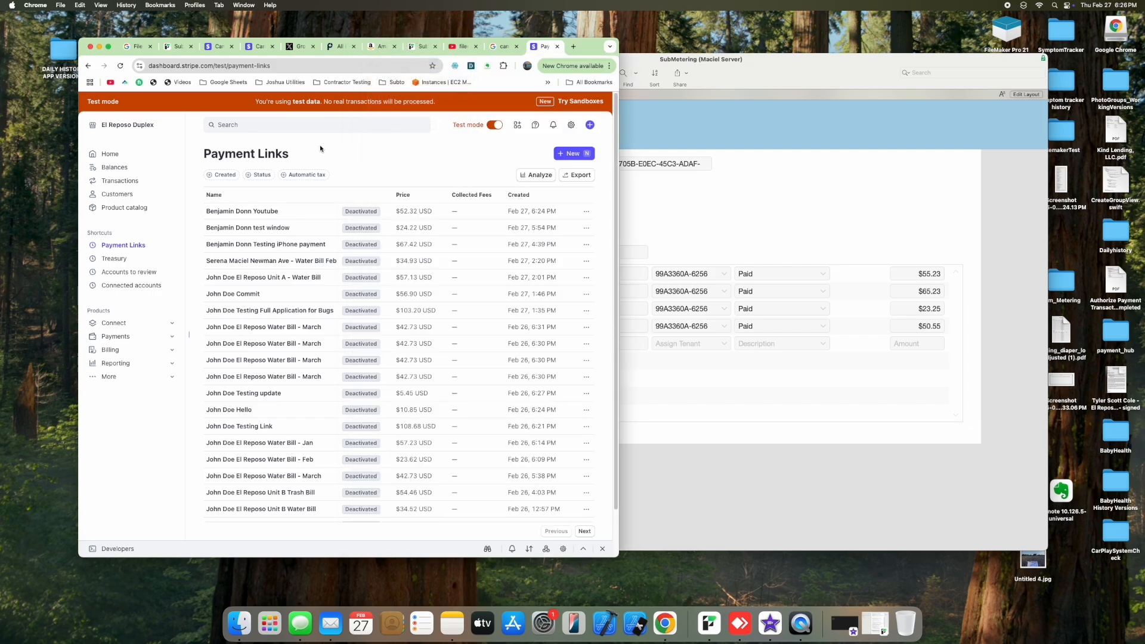
# Step: Look over the Stripe accounts while staying on El Reposo Duplex, then bring FileMaker's layout list forward
pyautogui.click(144, 123)
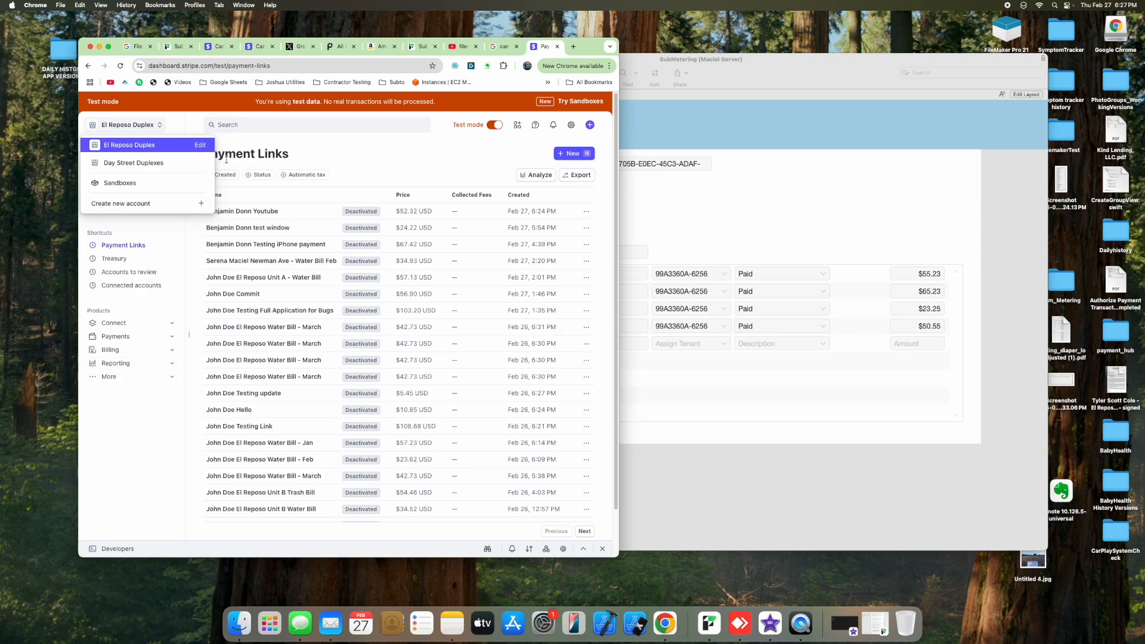
pyautogui.click(679, 74)
pyautogui.click(396, 95)
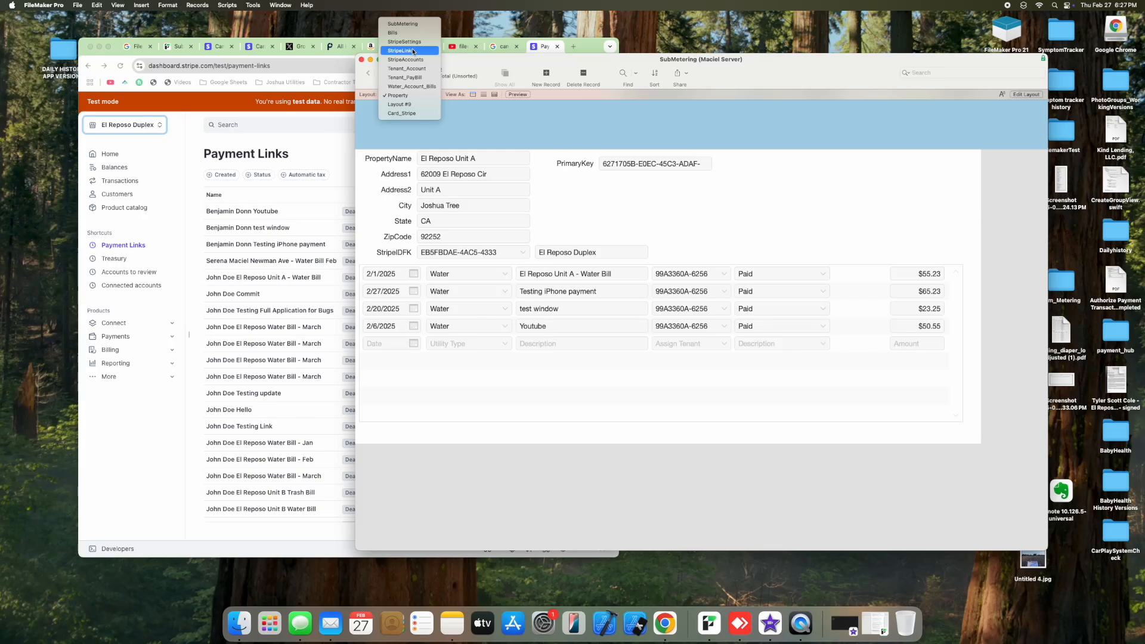
pyautogui.click(452, 62)
pyautogui.moveTo(451, 61); pyautogui.dragTo(307, 44)
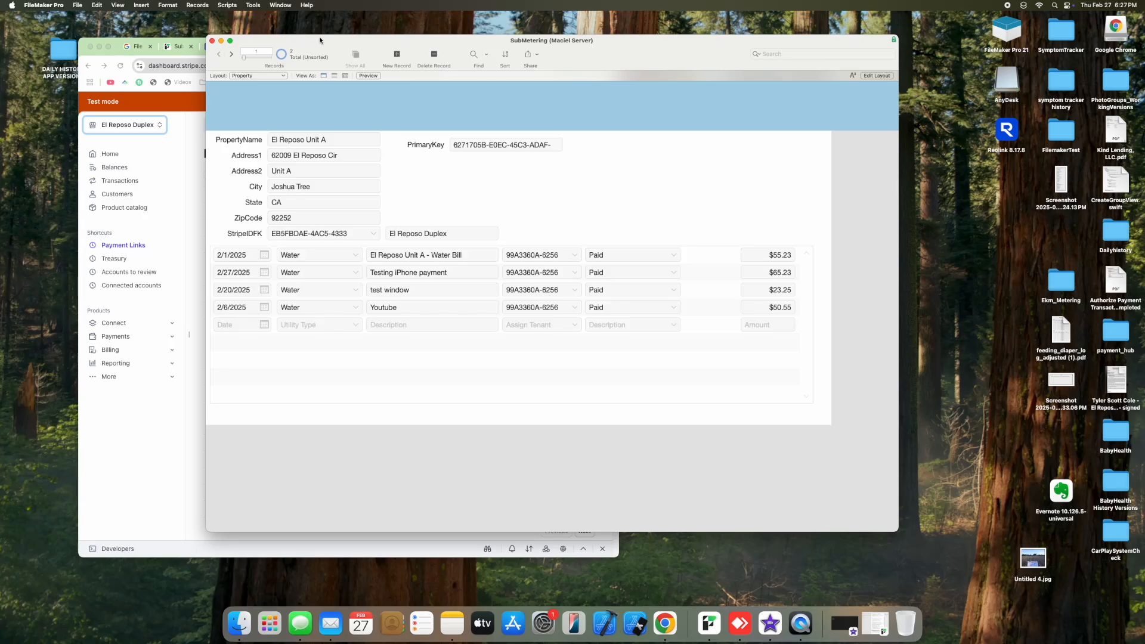
pyautogui.moveTo(320, 40); pyautogui.dragTo(401, 72)
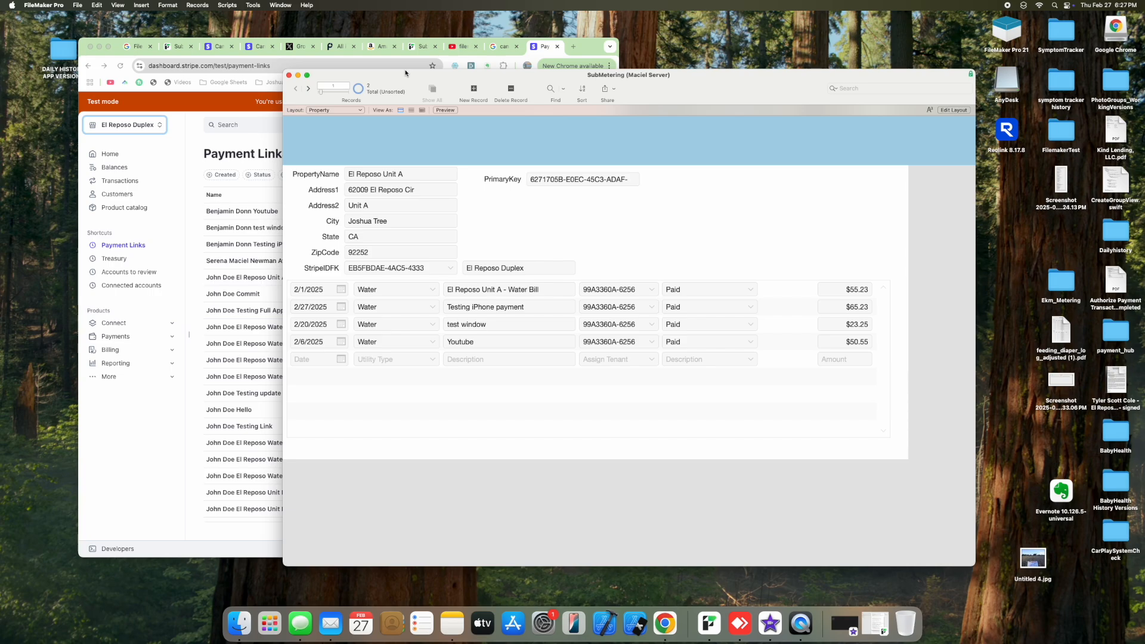
pyautogui.moveTo(406, 73); pyautogui.dragTo(476, 79)
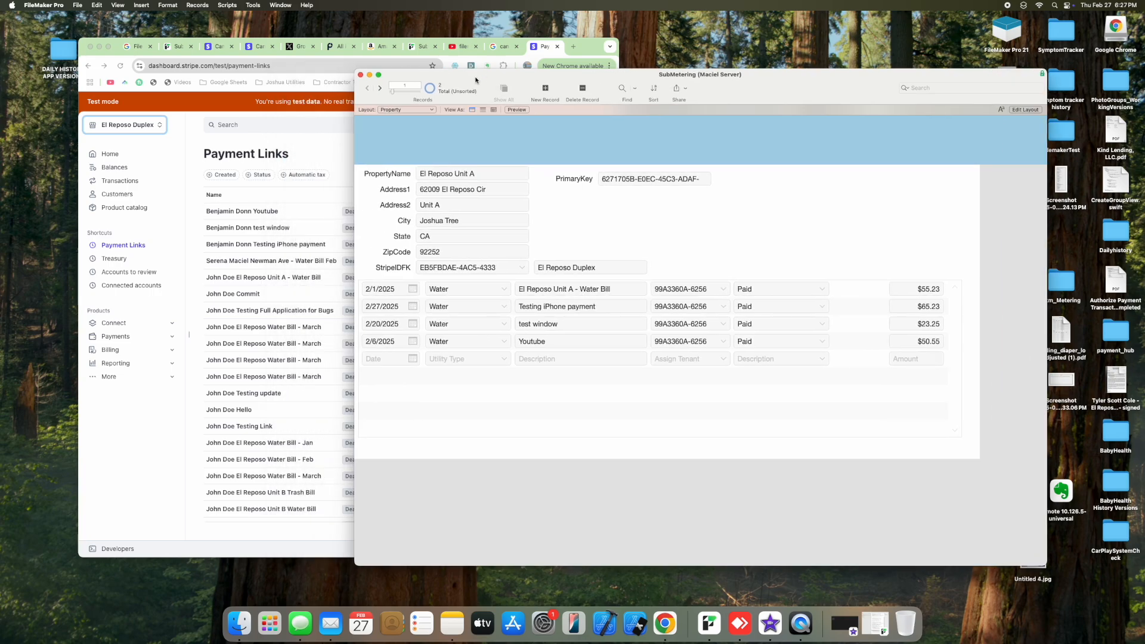